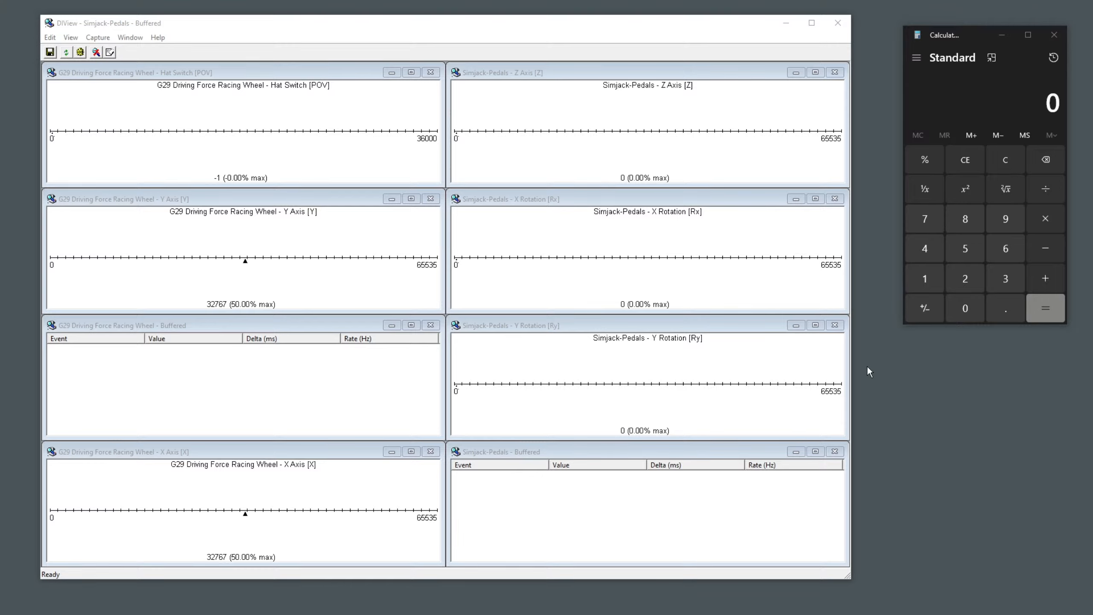
- Widen the DIView window and reposition it so it sits clear of the calculator
left_click_drag(850, 370, 893, 373)
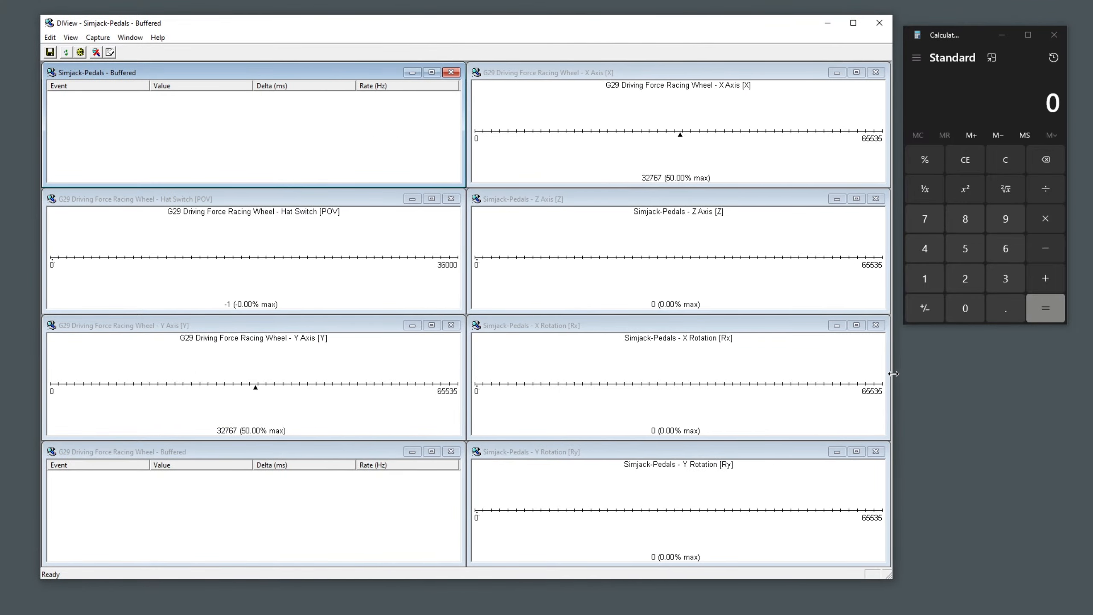
left_click_drag(489, 27, 452, 17)
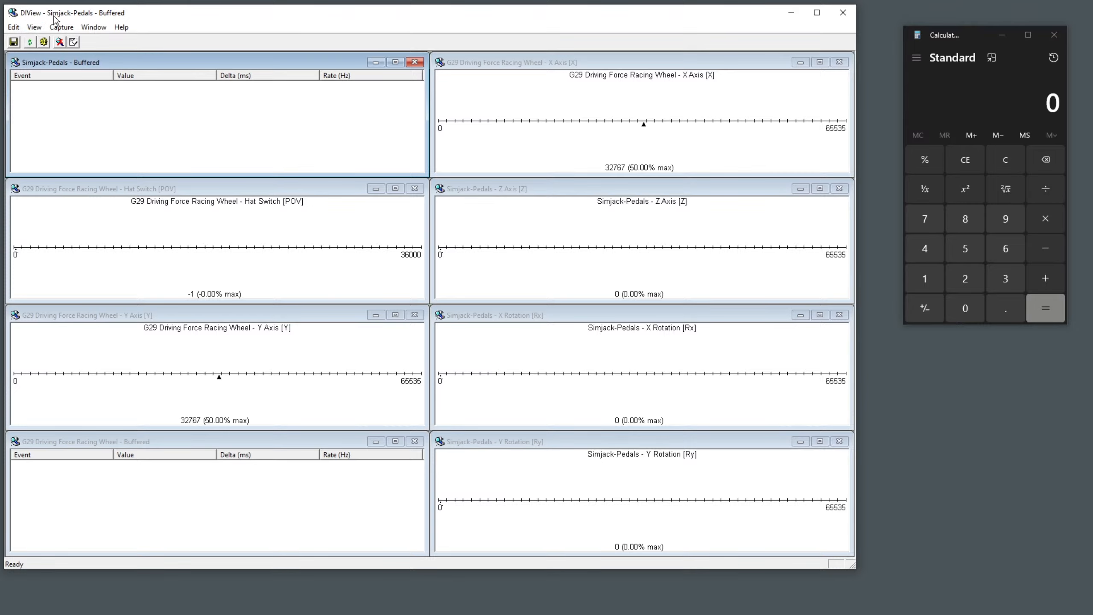
left_click_drag(261, 15, 275, 18)
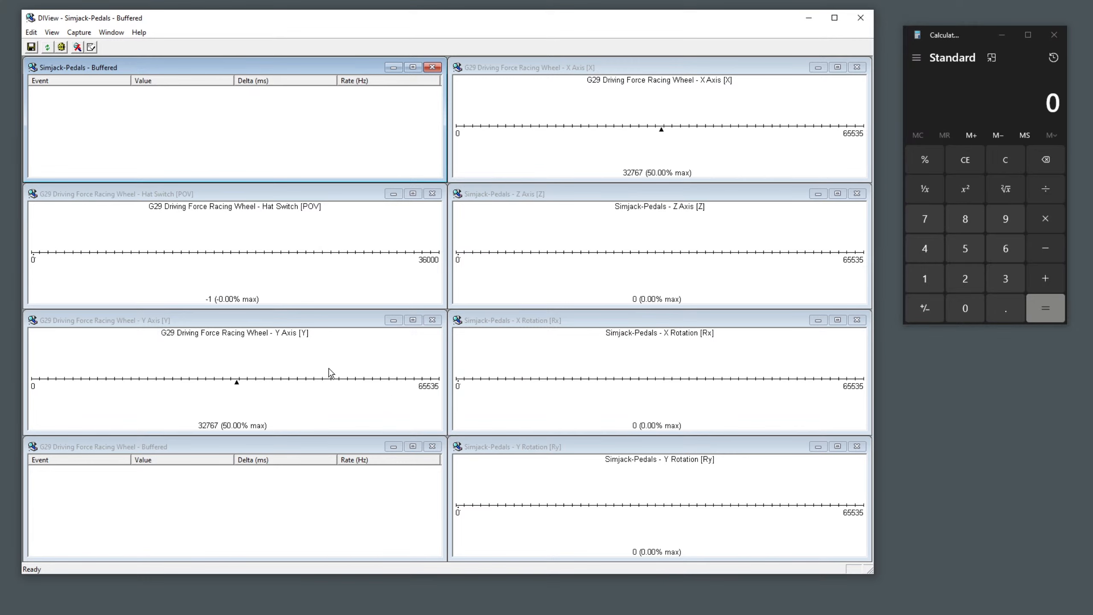
- Remove the G29 Driving Force Racing Wheel from the watched devices, review the Simjack-Pedals fields and apply the device settings
left_click(32, 33)
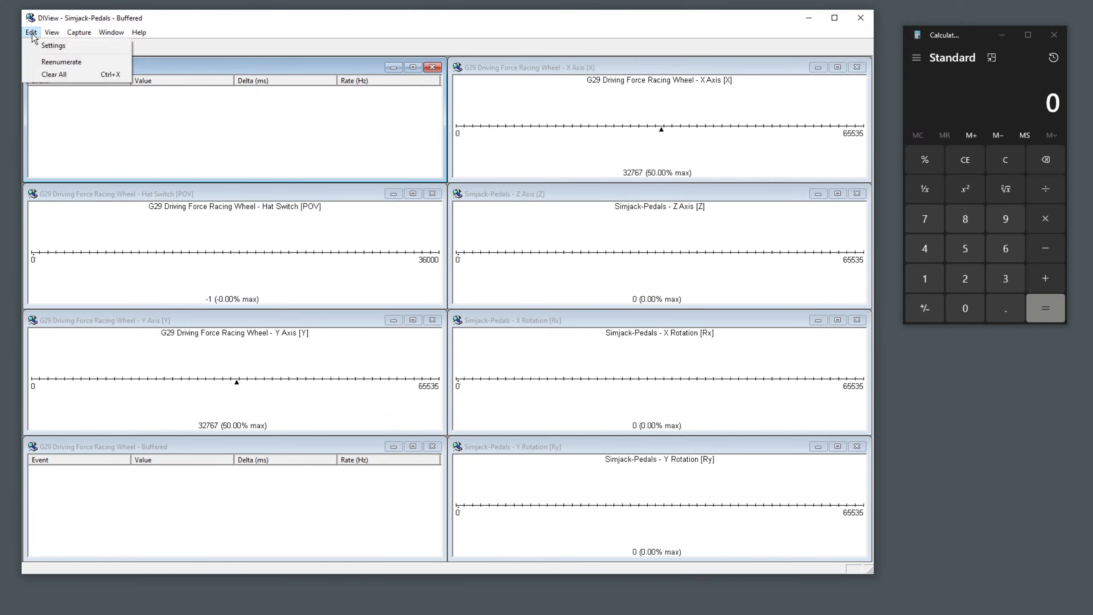
left_click(52, 46)
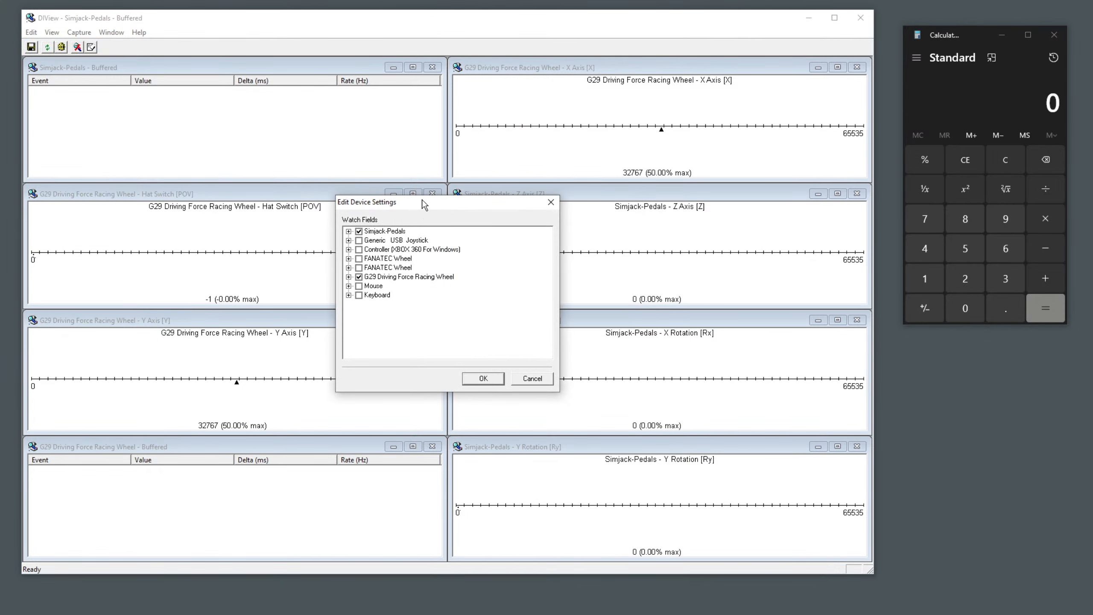
left_click_drag(423, 206, 406, 146)
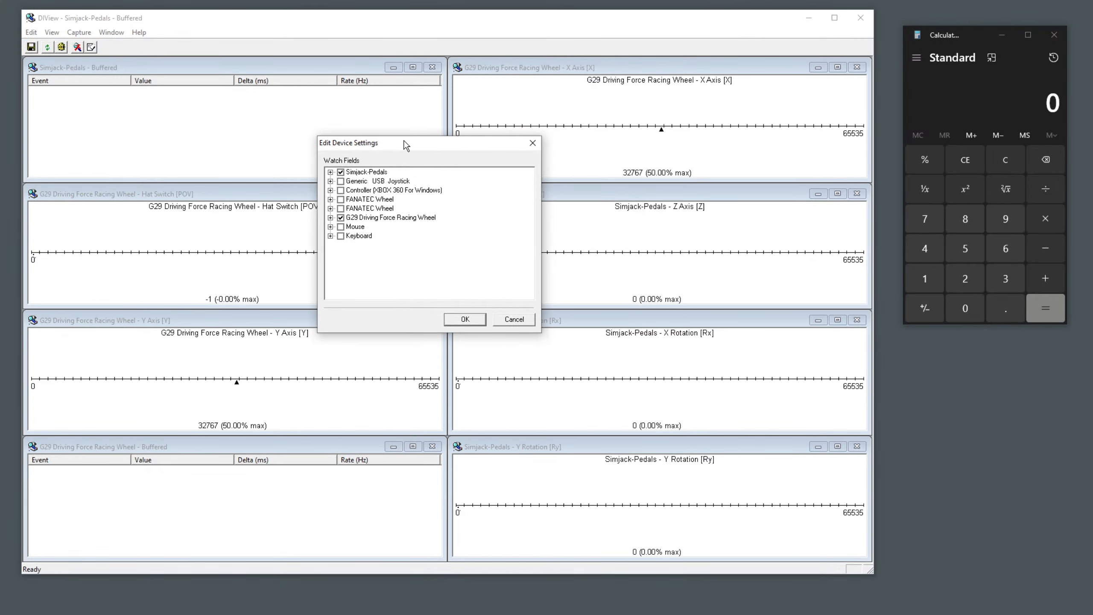
left_click(344, 218)
left_click(342, 218)
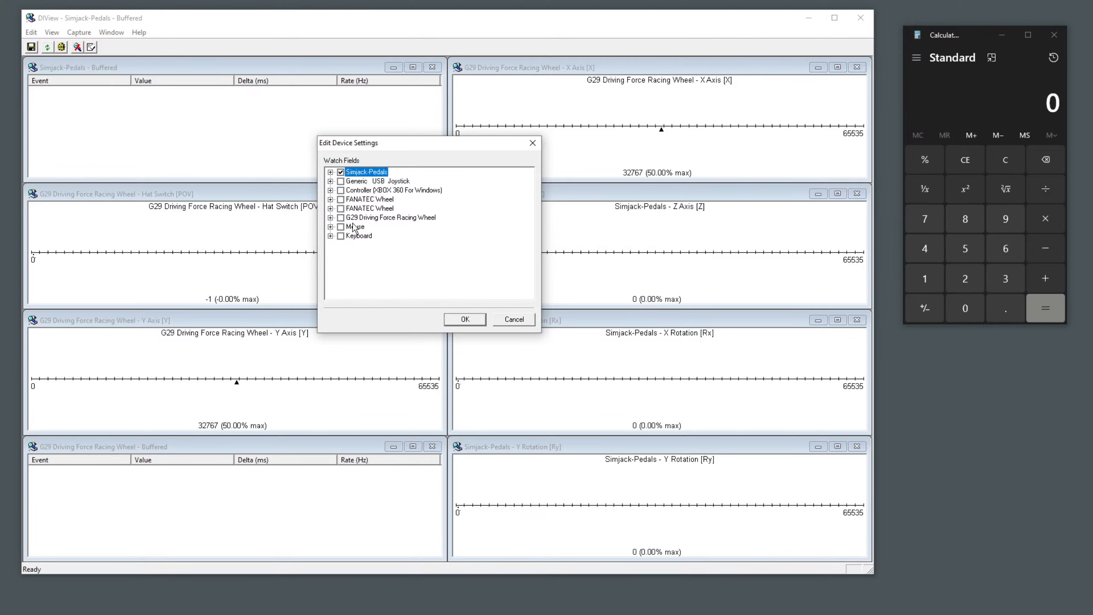
left_click(330, 172)
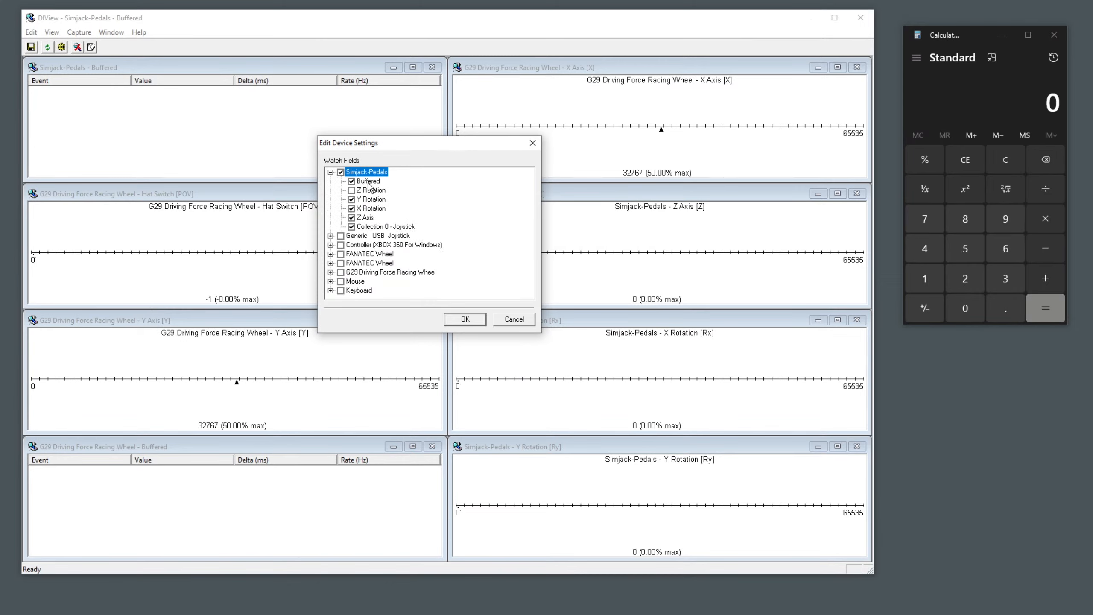
left_click(330, 172)
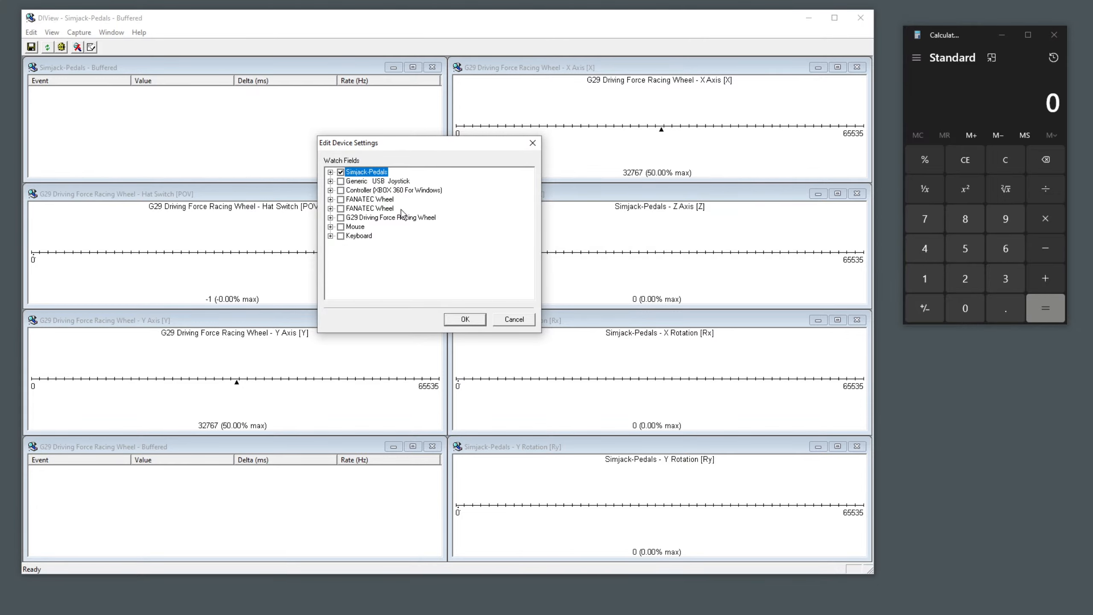
left_click(458, 317)
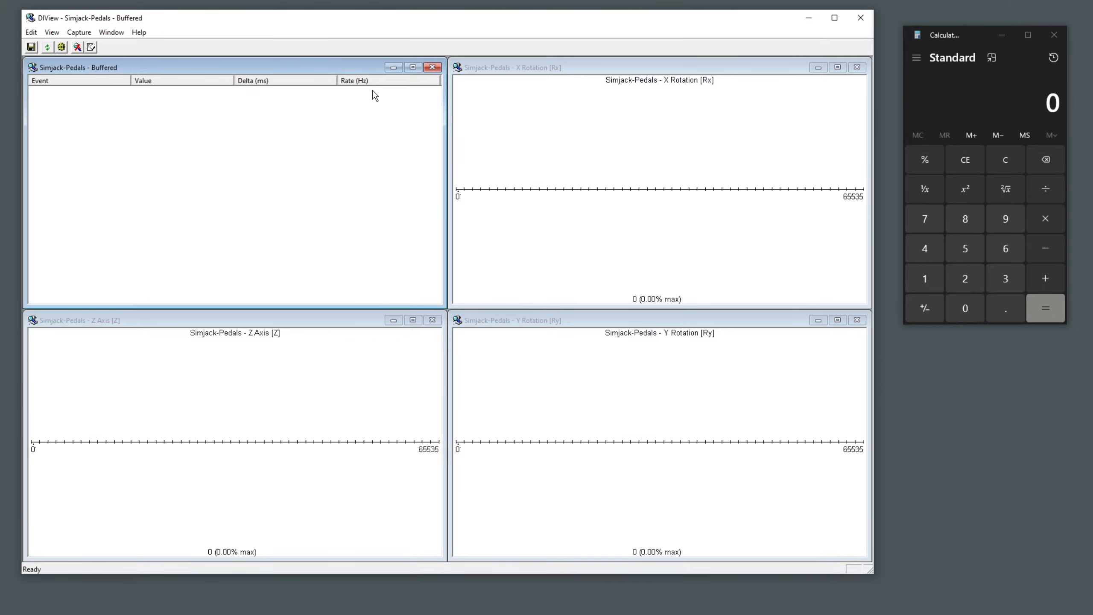
right_click(640, 198)
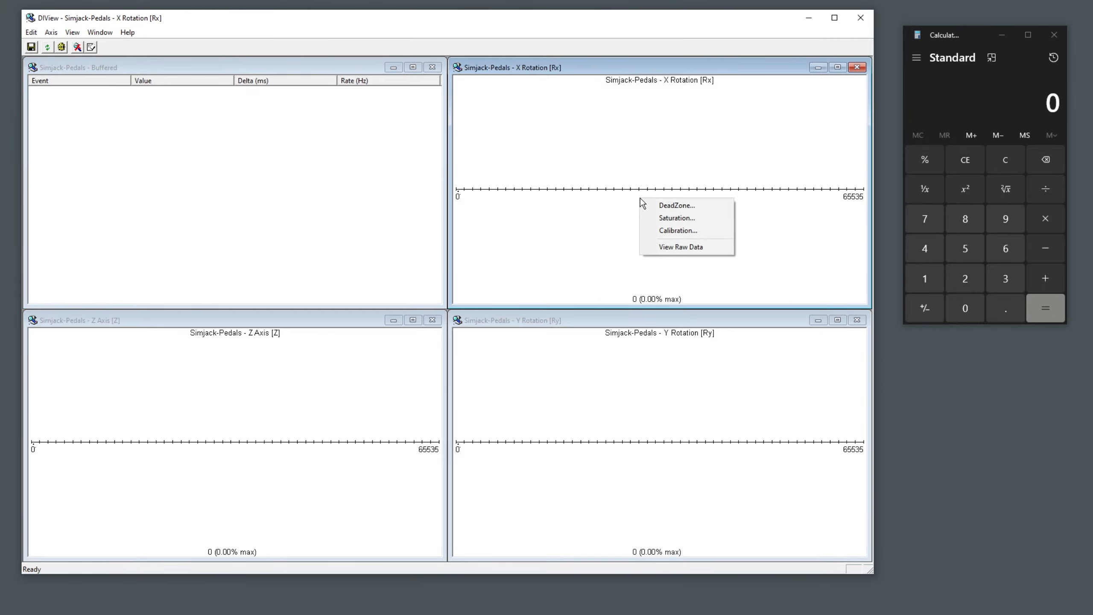
left_click(51, 33)
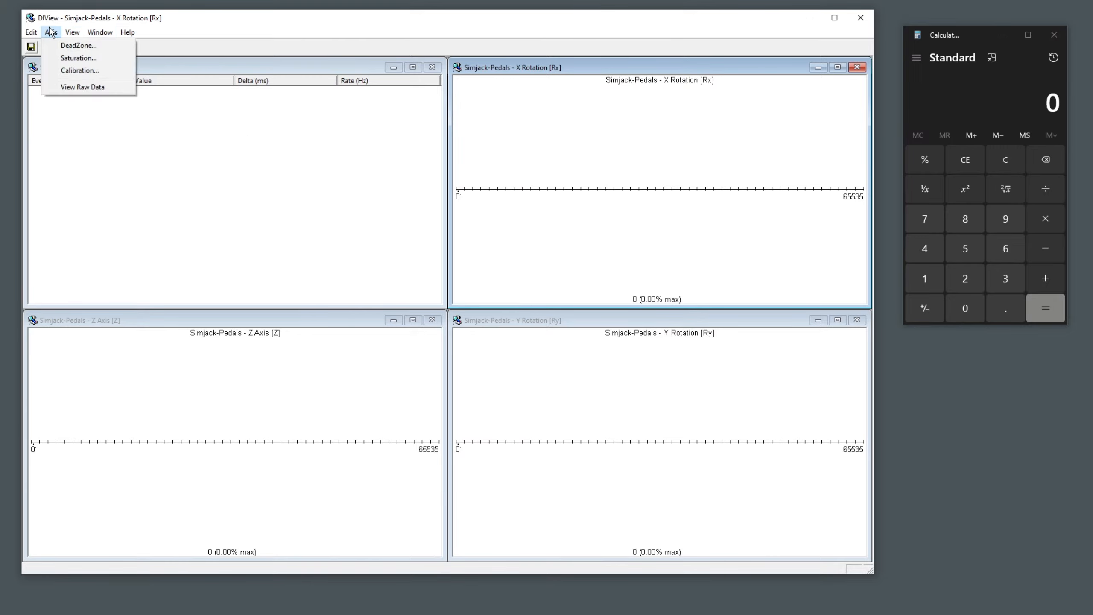
mouse_move(34, 33)
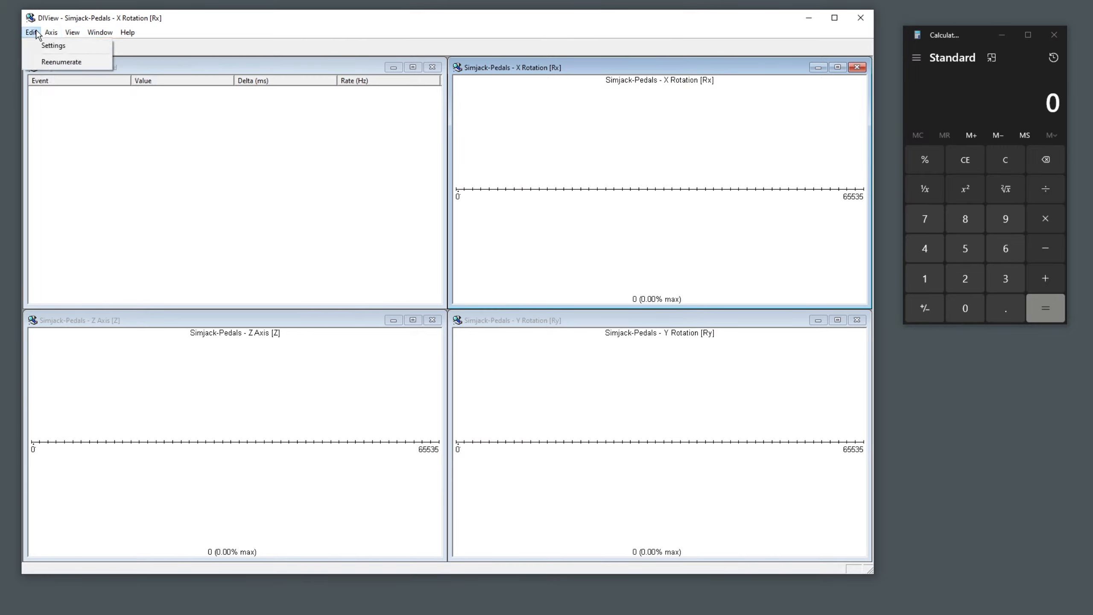
left_click(54, 46)
left_click(543, 381)
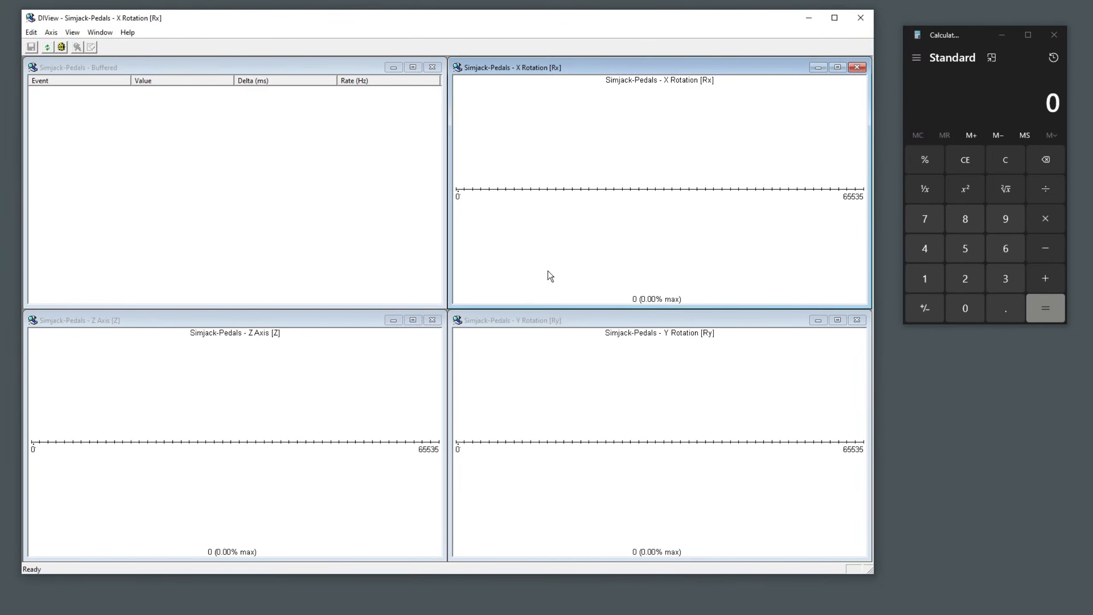
right_click(595, 186)
left_click(567, 172)
- Restore the default calibration of the Simjack-Pedals Y Rotation axis and display the axis's raw data
right_click(621, 392)
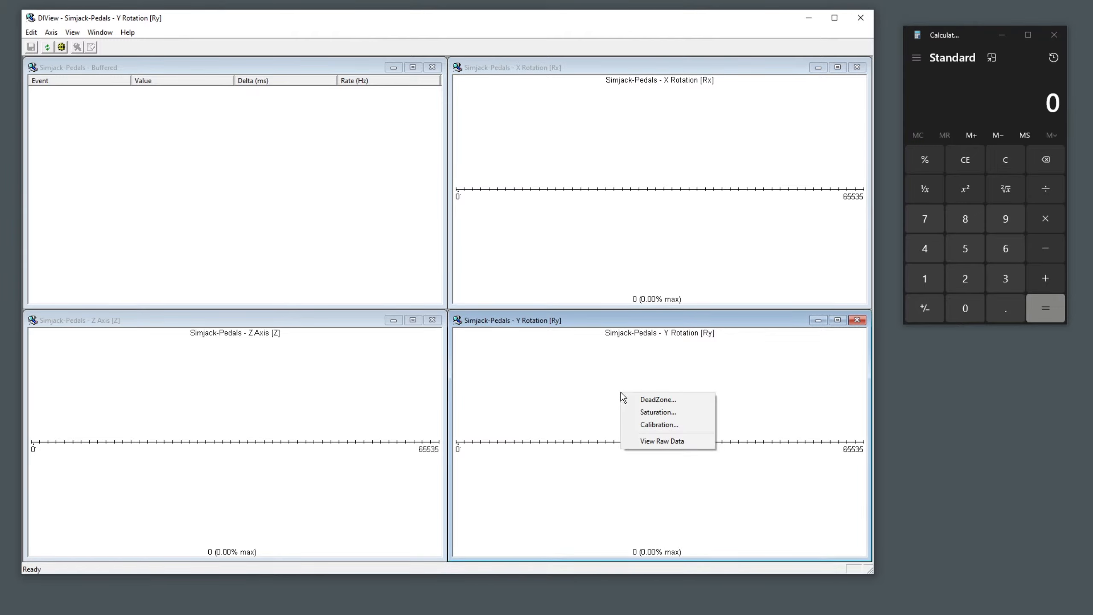
left_click(662, 425)
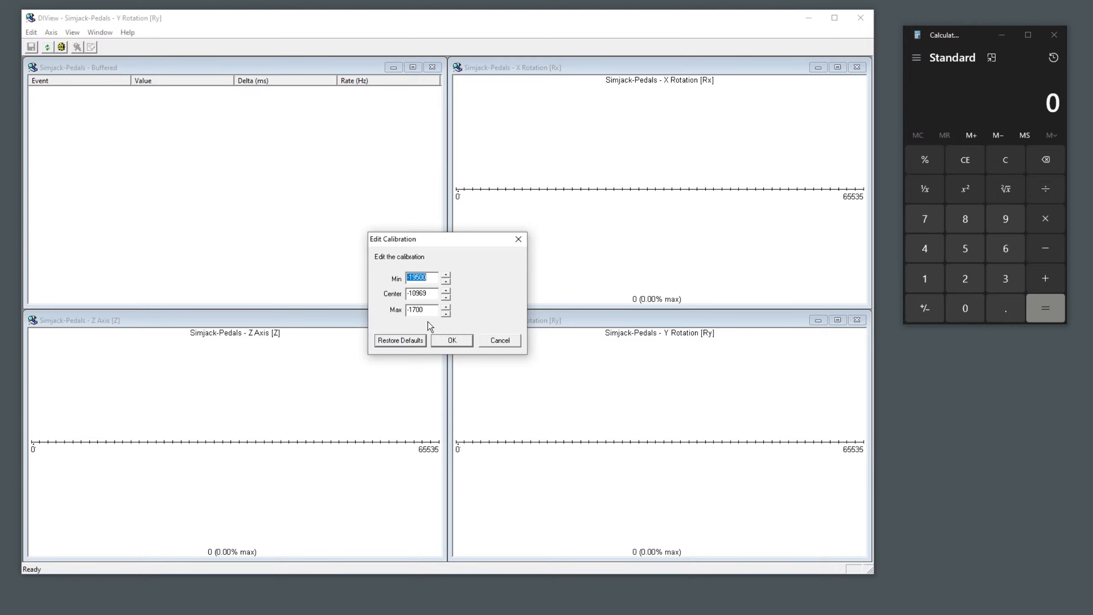
left_click(400, 340)
left_click(442, 344)
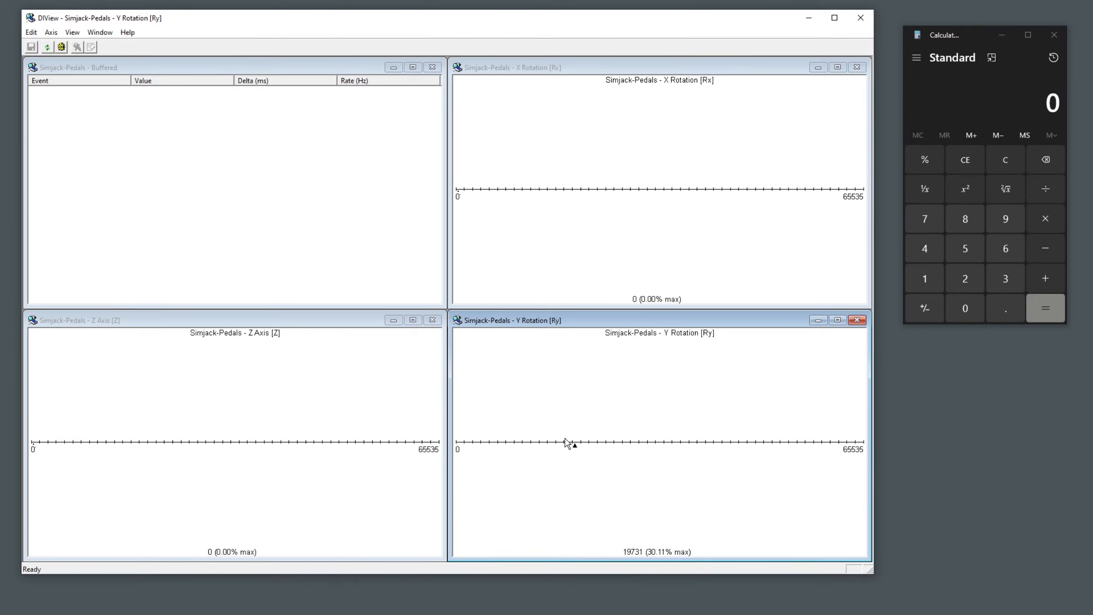
right_click(597, 413)
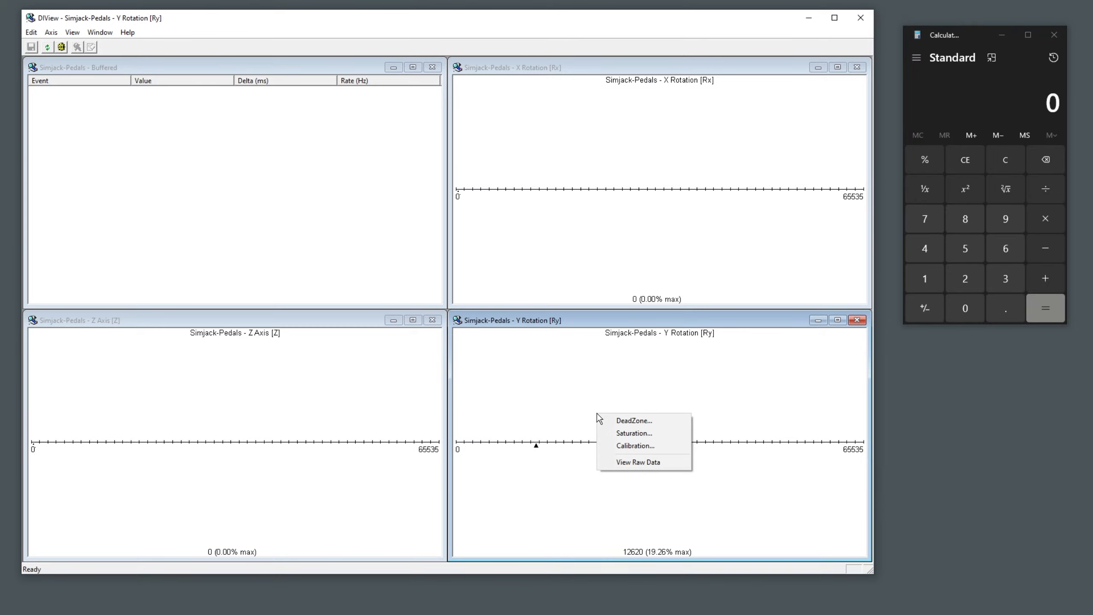
left_click(625, 462)
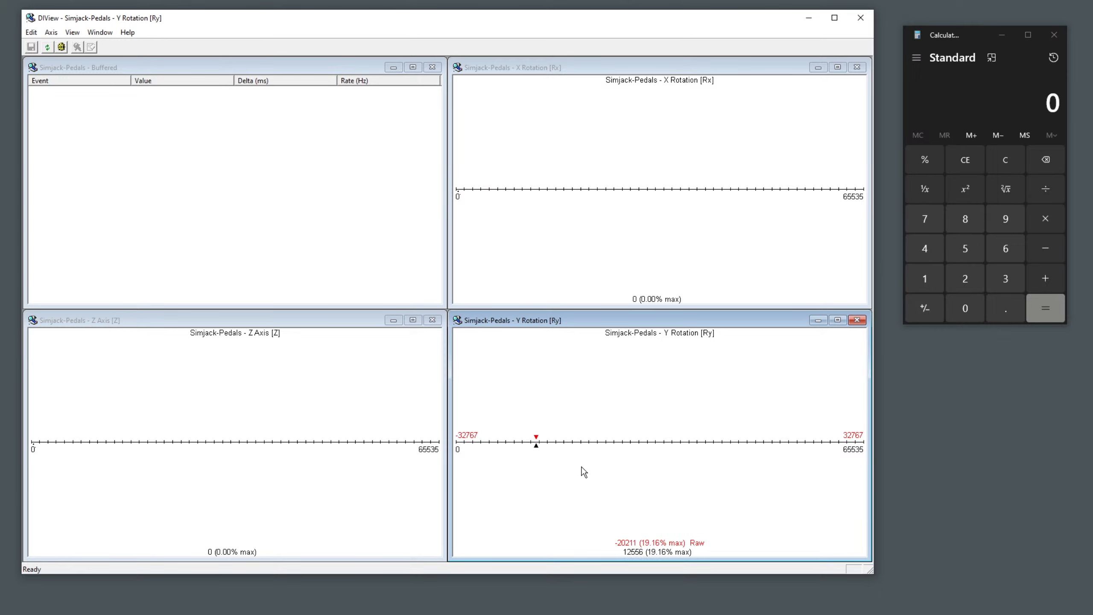
- Edit the Y Rotation axis's calibration, keeping its raw readout in view, and set the Min value to -20200
right_click(599, 414)
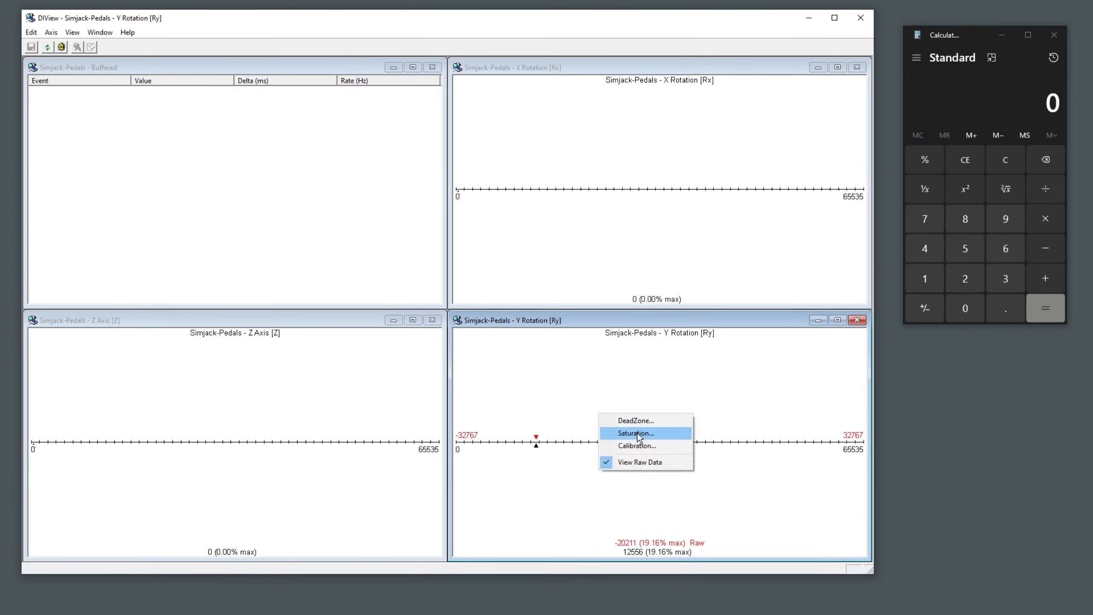
left_click(640, 447)
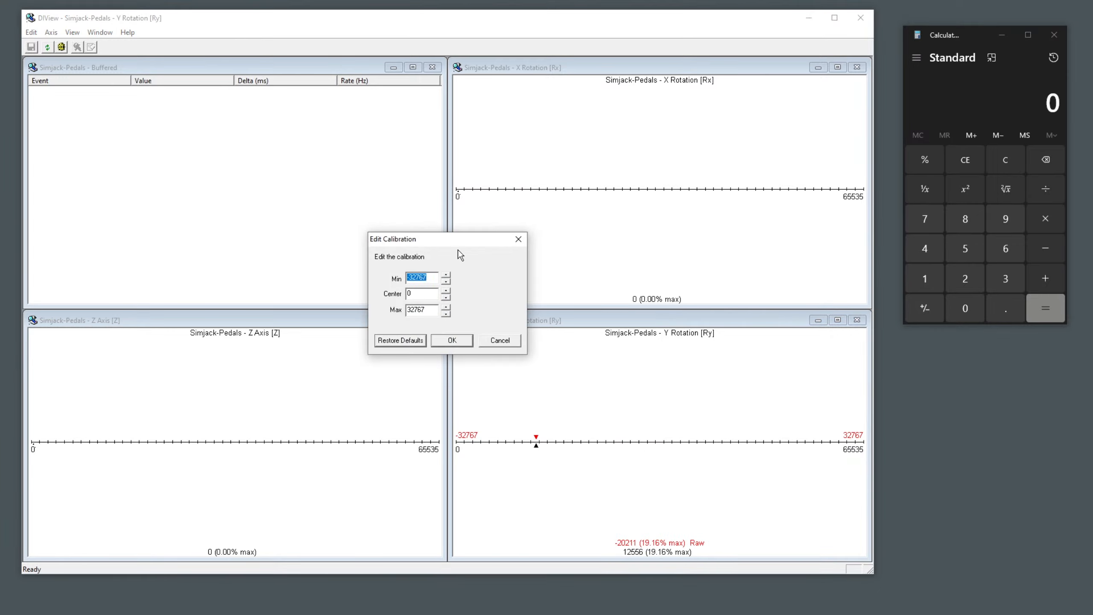
left_click_drag(457, 240, 605, 209)
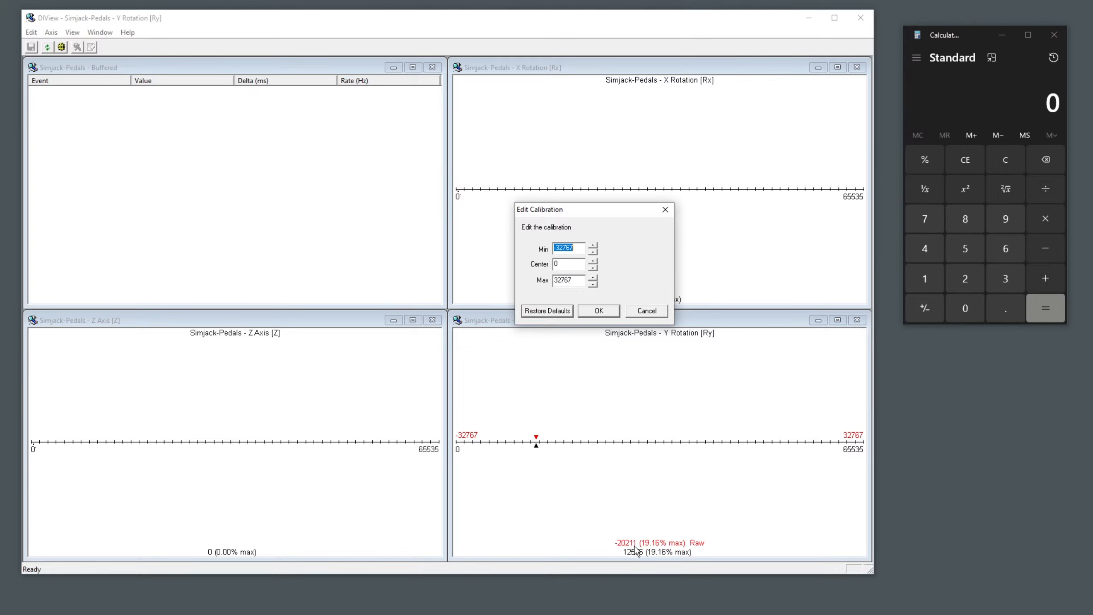
left_click(578, 248)
left_click_drag(575, 247, 564, 246)
type("20200")
left_click(576, 263)
- Copy the Min value over the Max value and change Max to -1600
left_click_drag(576, 248, 550, 244)
right_click(556, 249)
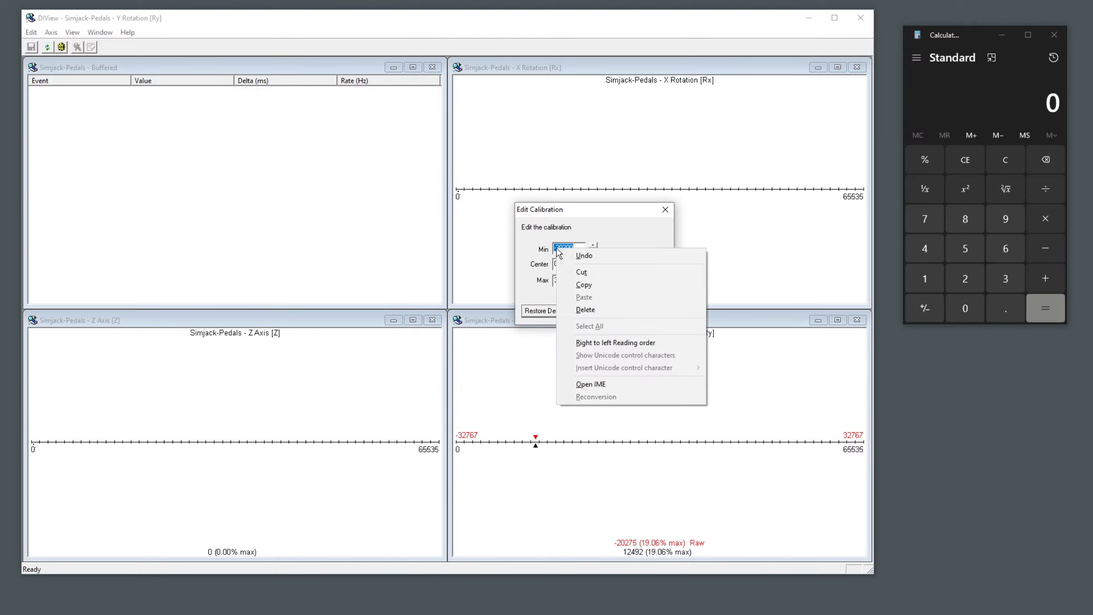
left_click(570, 284)
double_click(568, 280)
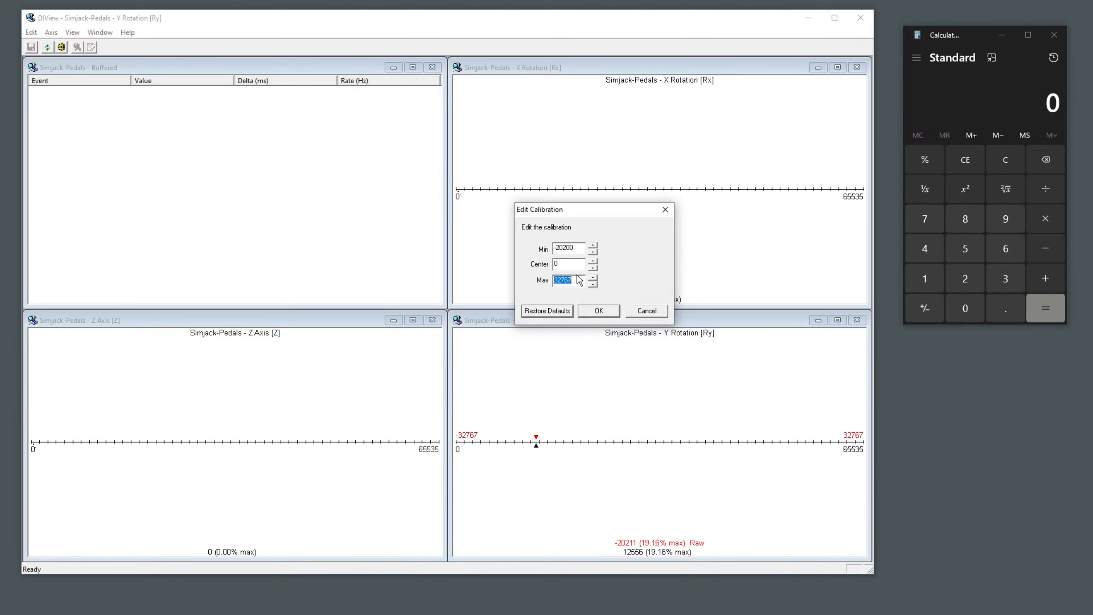
key("ctrl+v")
type("-1")
- Switch to Calculator and add the two calibration limits by calculating -20200 - 1600
left_click(1009, 162)
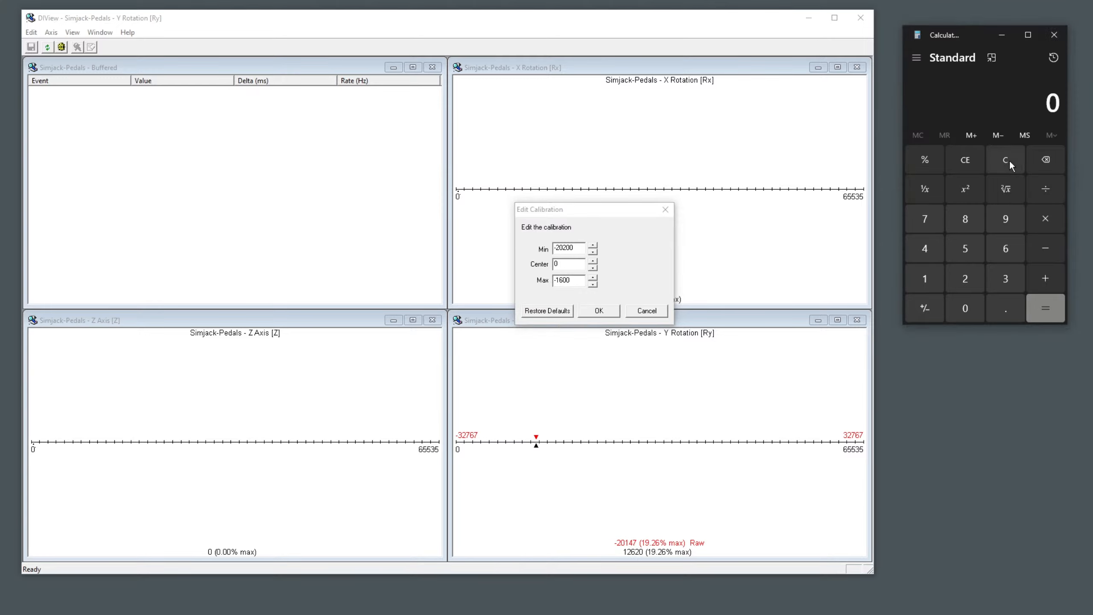
left_click(1041, 251)
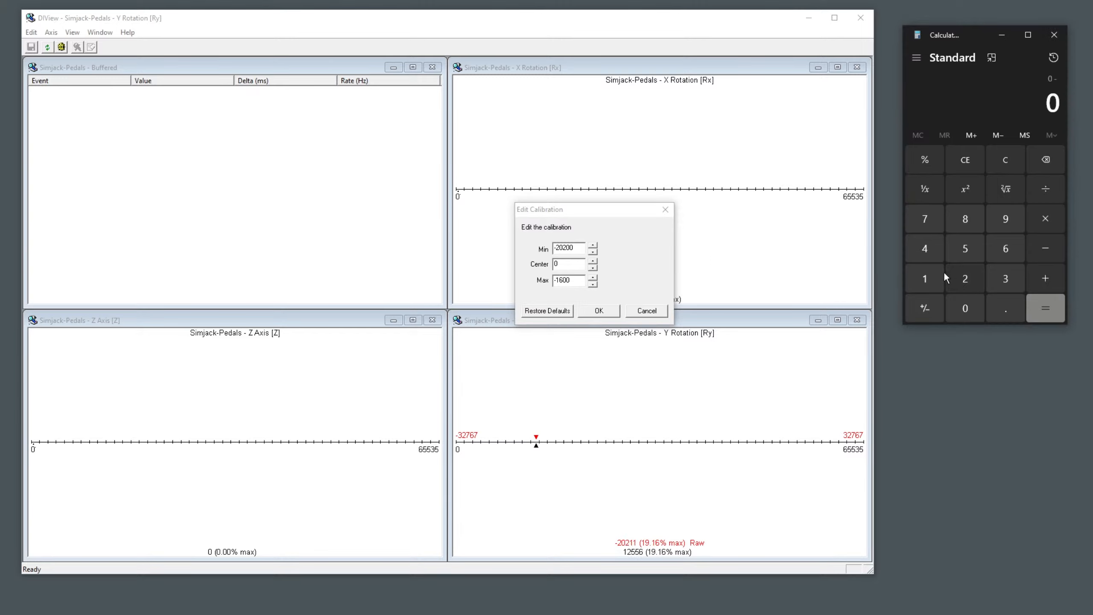
left_click(965, 279)
left_click(965, 309)
left_click(965, 279)
left_click(965, 308)
left_click(965, 308)
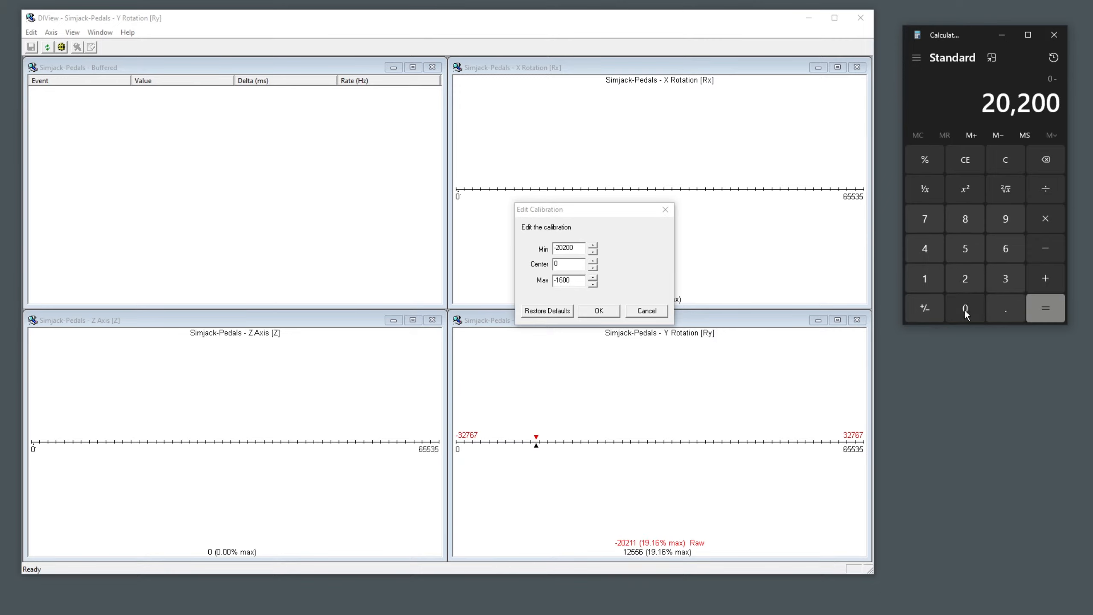
left_click(1046, 278)
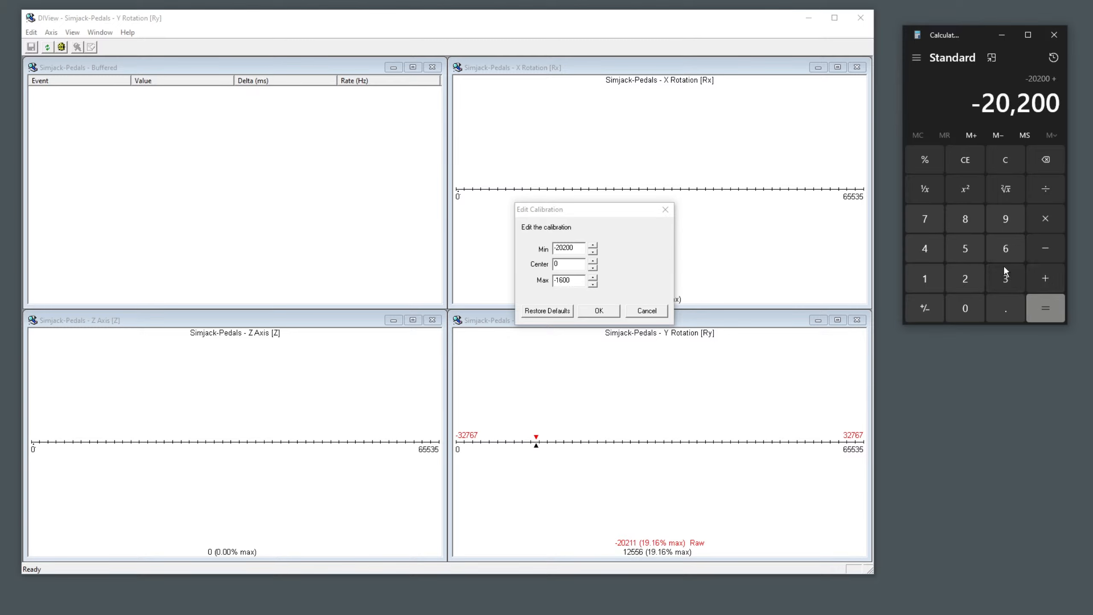
left_click(1039, 247)
key("1")
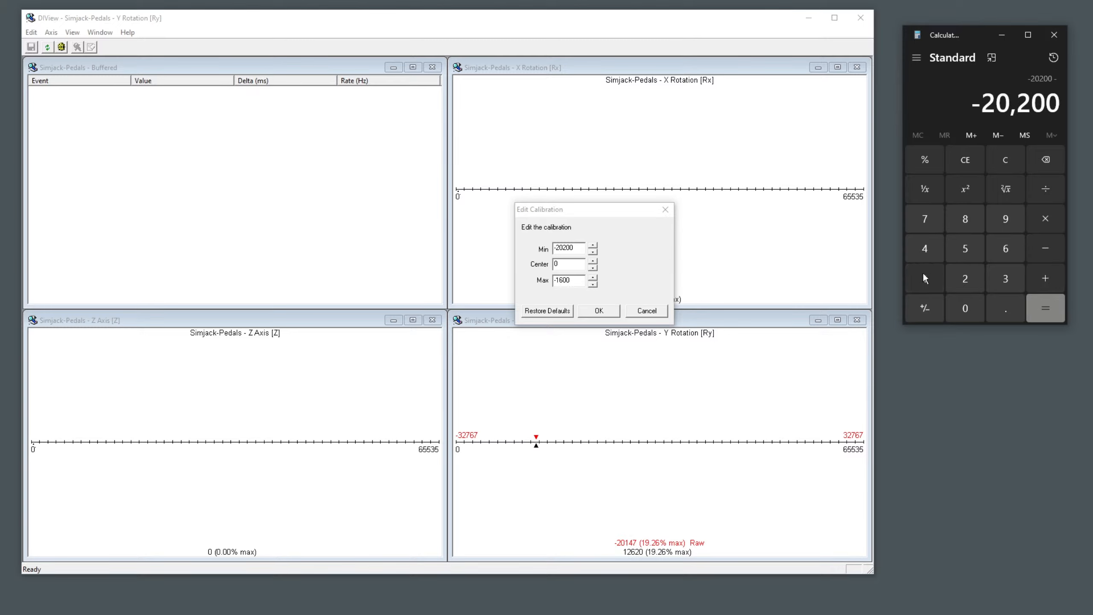
left_click(997, 250)
double_click(971, 311)
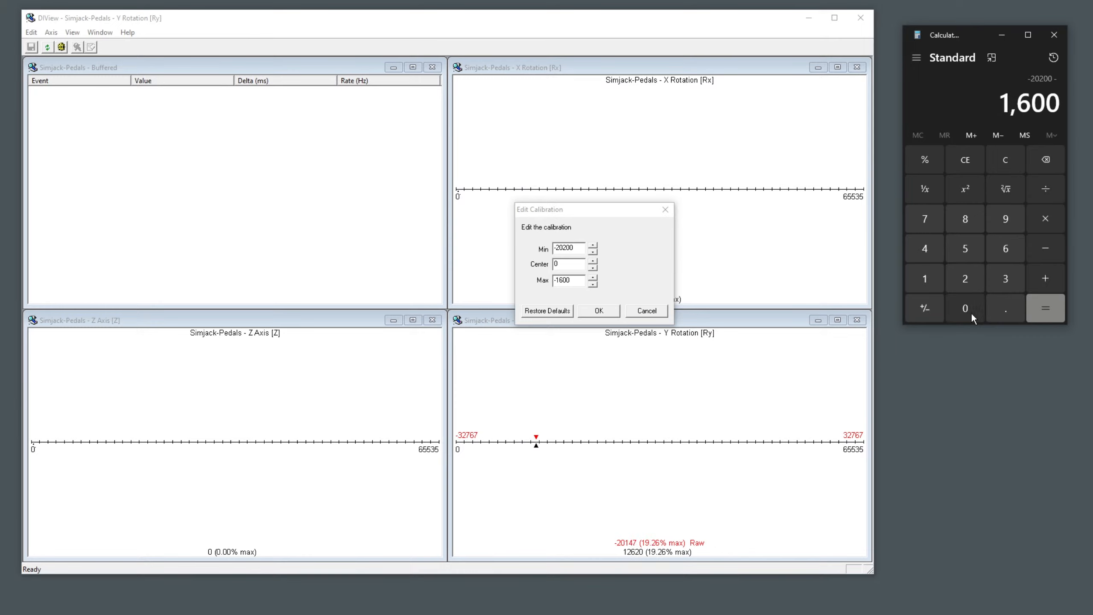
left_click(1042, 317)
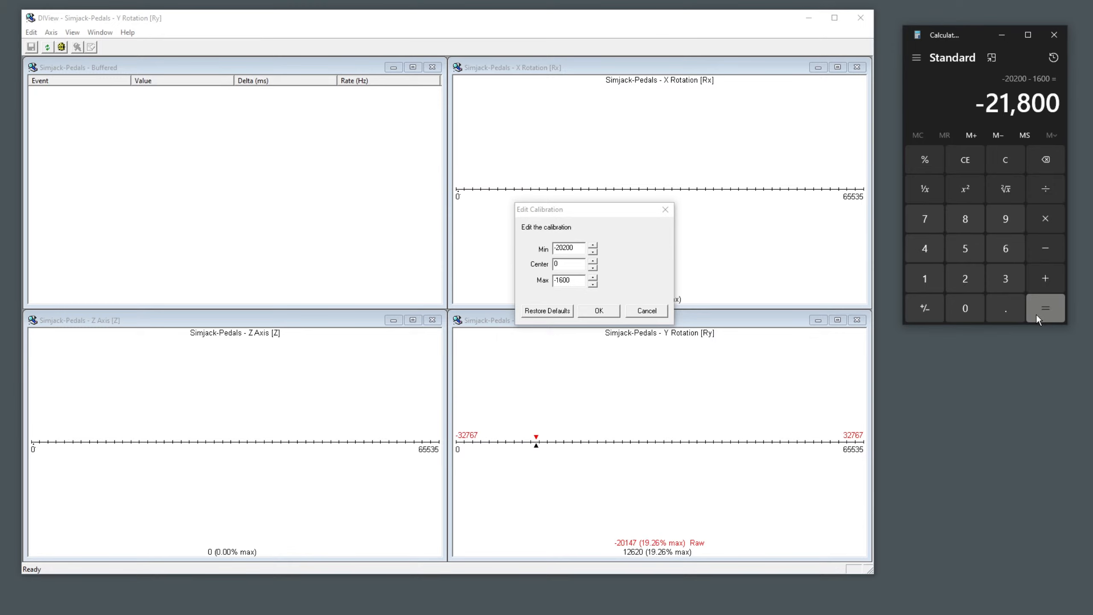
- Divide the calculated sum by 2 to find the midpoint of the calibration limits
left_click(1048, 196)
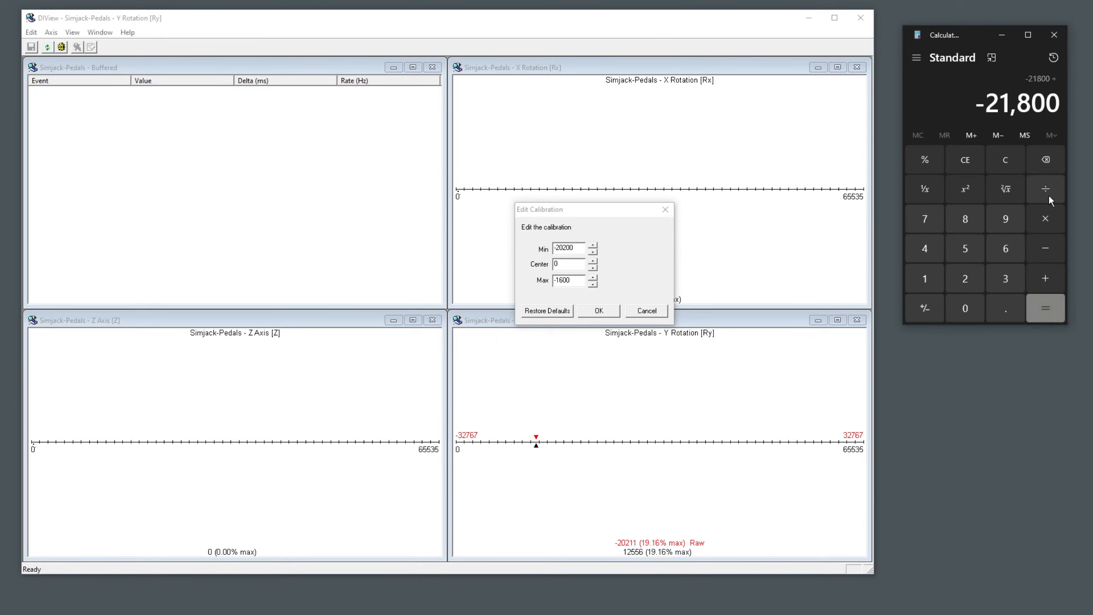
left_click(967, 277)
left_click(1056, 314)
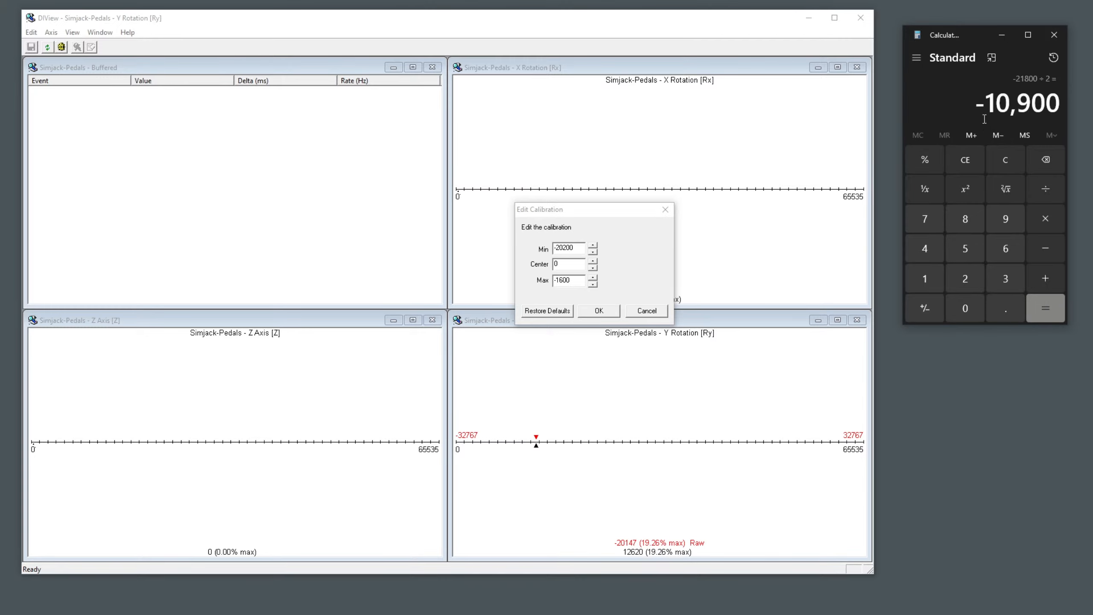
- Set the Y Rotation axis's calibration Center to -10900 and apply the calibration
double_click(568, 261)
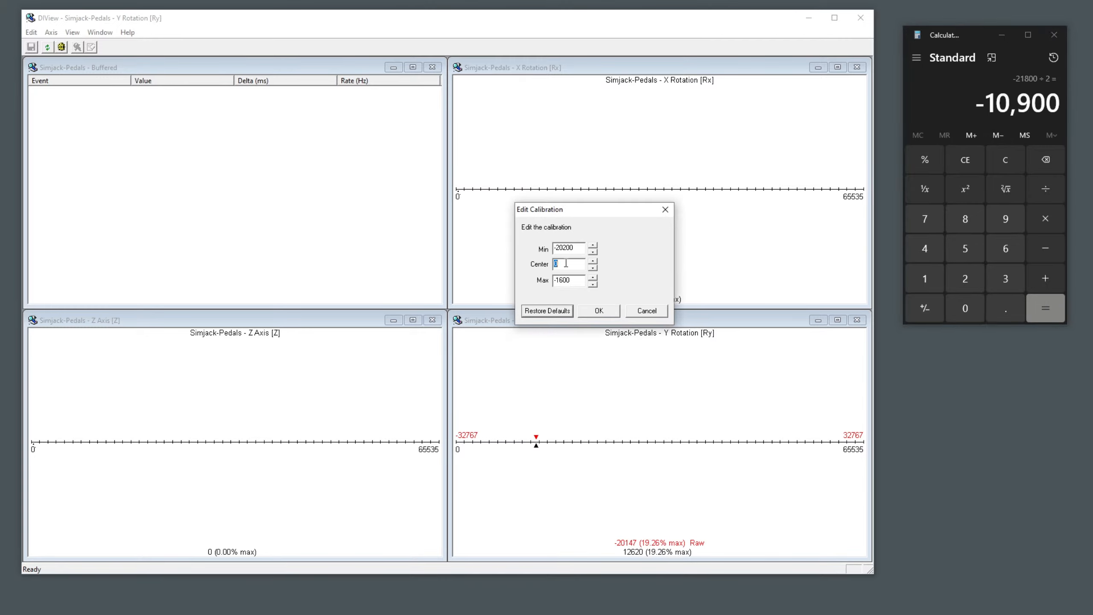
right_click(564, 262)
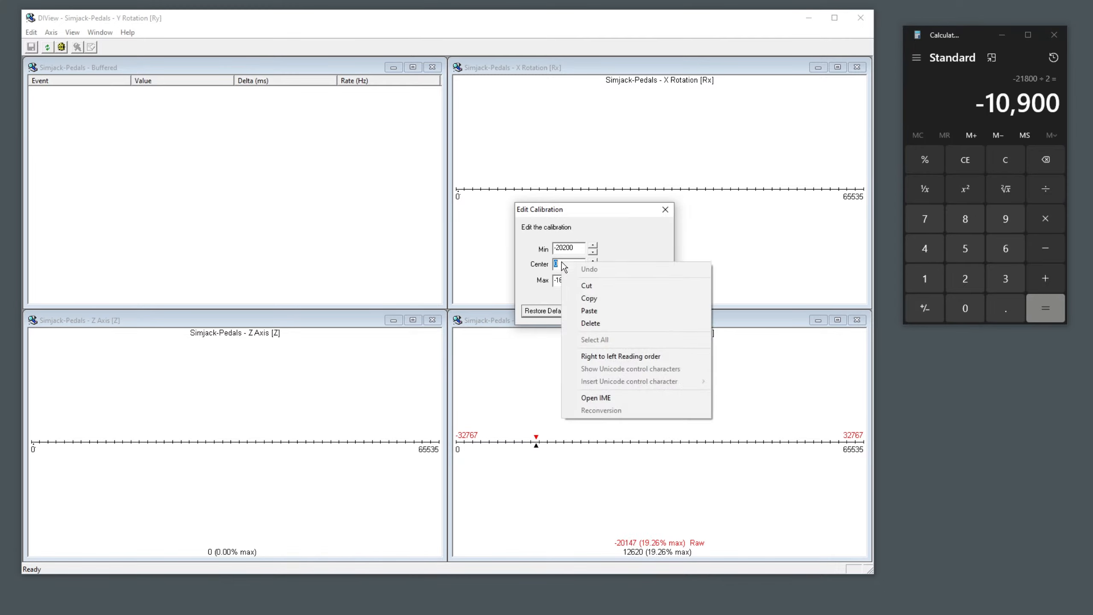
left_click(583, 313)
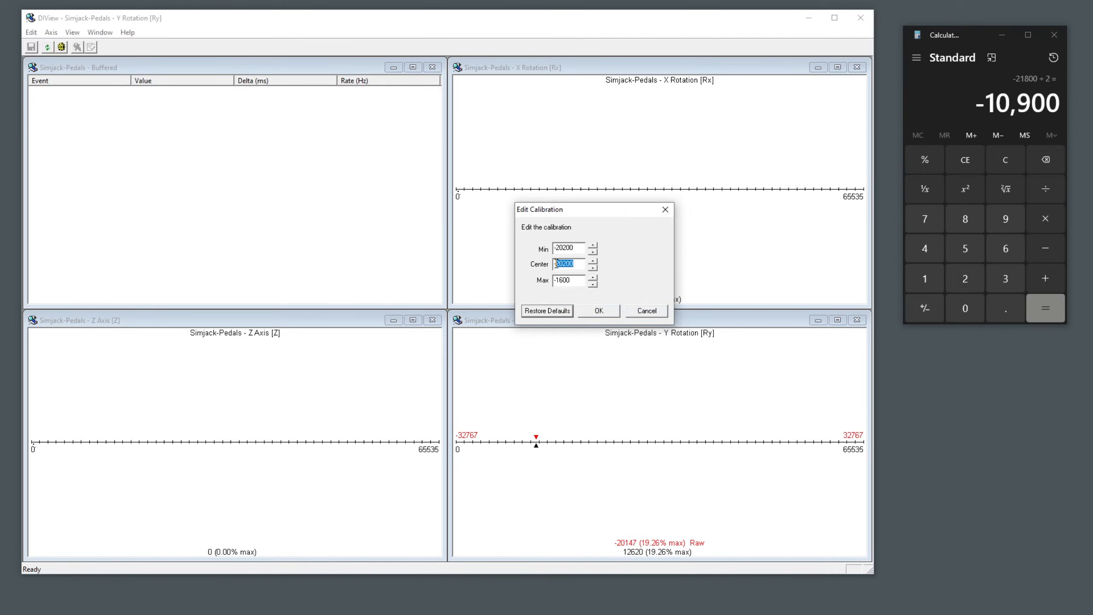
type("-10900")
left_click(598, 314)
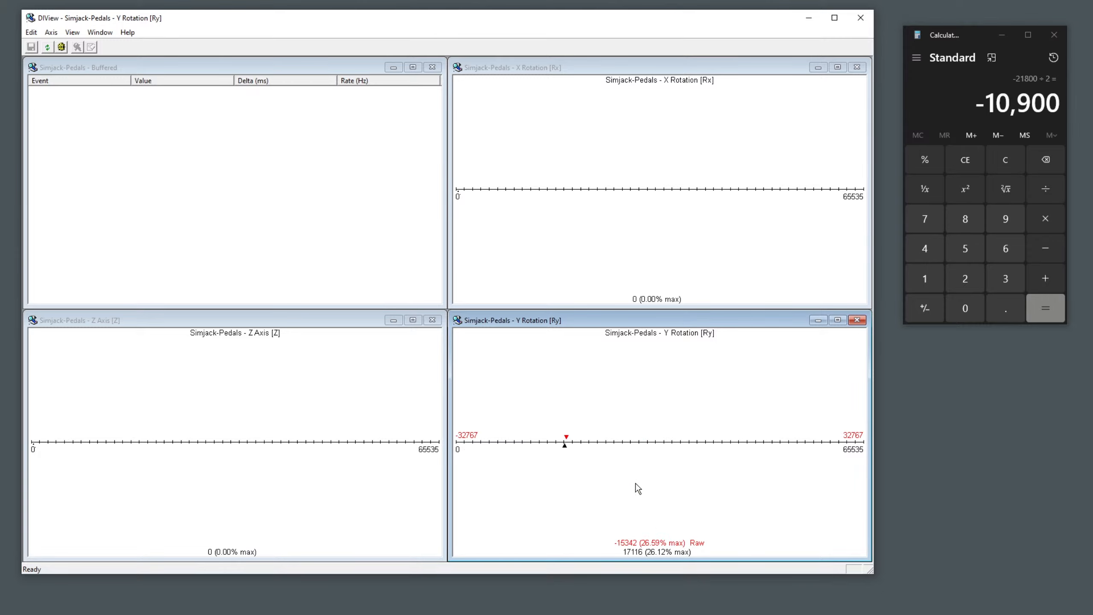
- Hide the Y Rotation axis's raw data to check the calibrated output alone, and show the raw data again
right_click(621, 399)
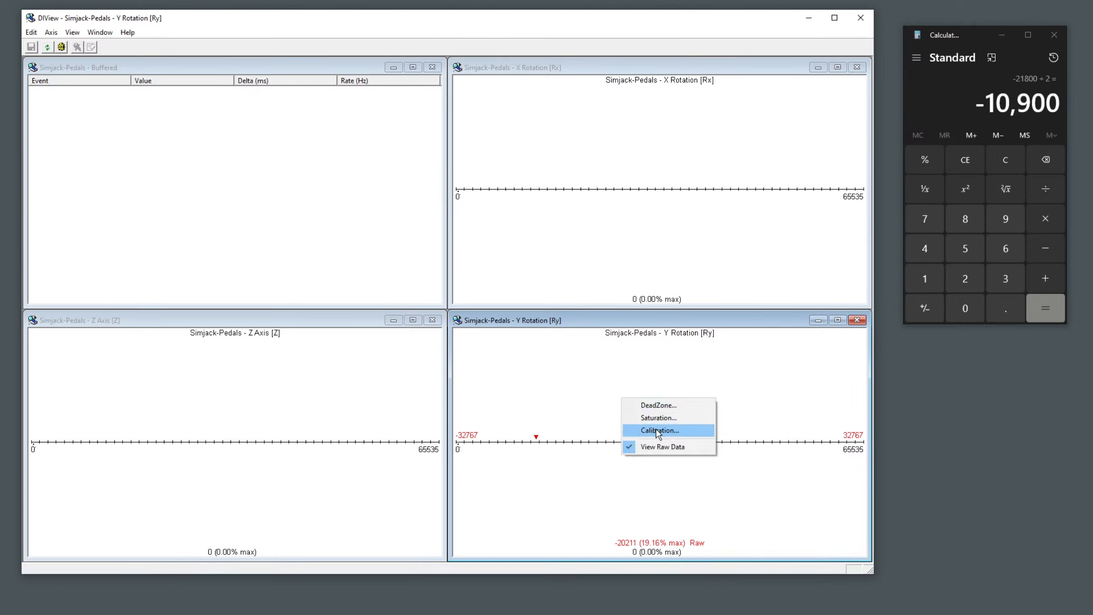
right_click(590, 391)
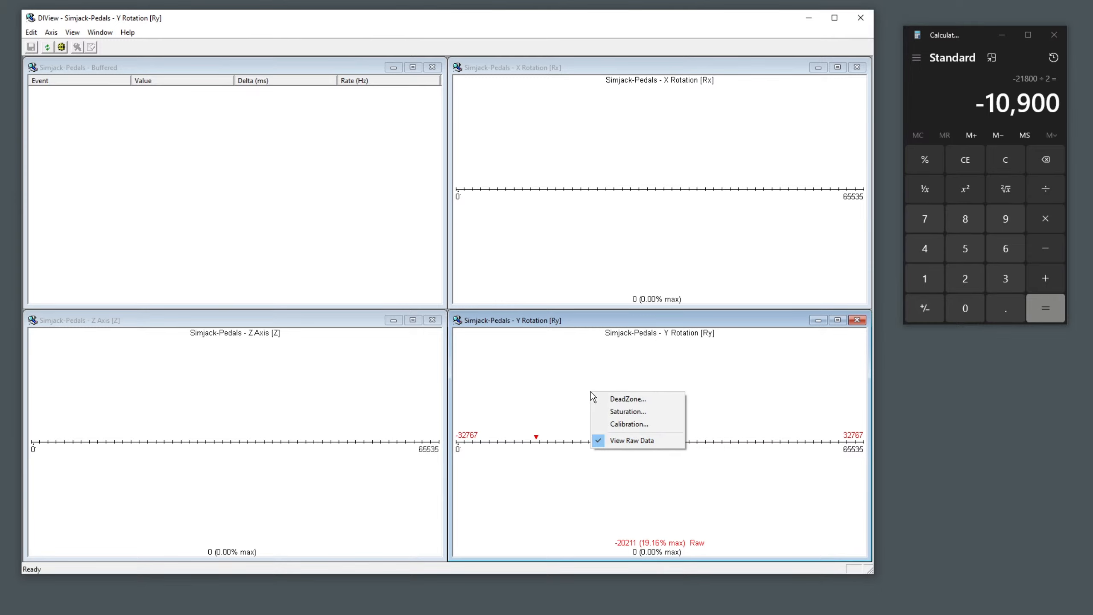
left_click(628, 440)
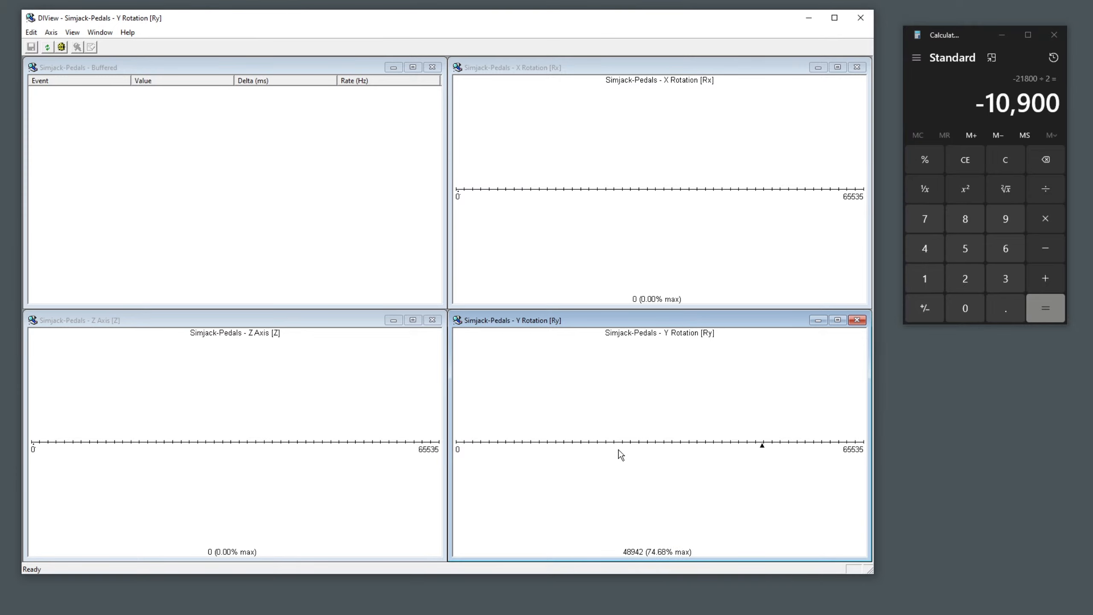
right_click(615, 412)
left_click(656, 460)
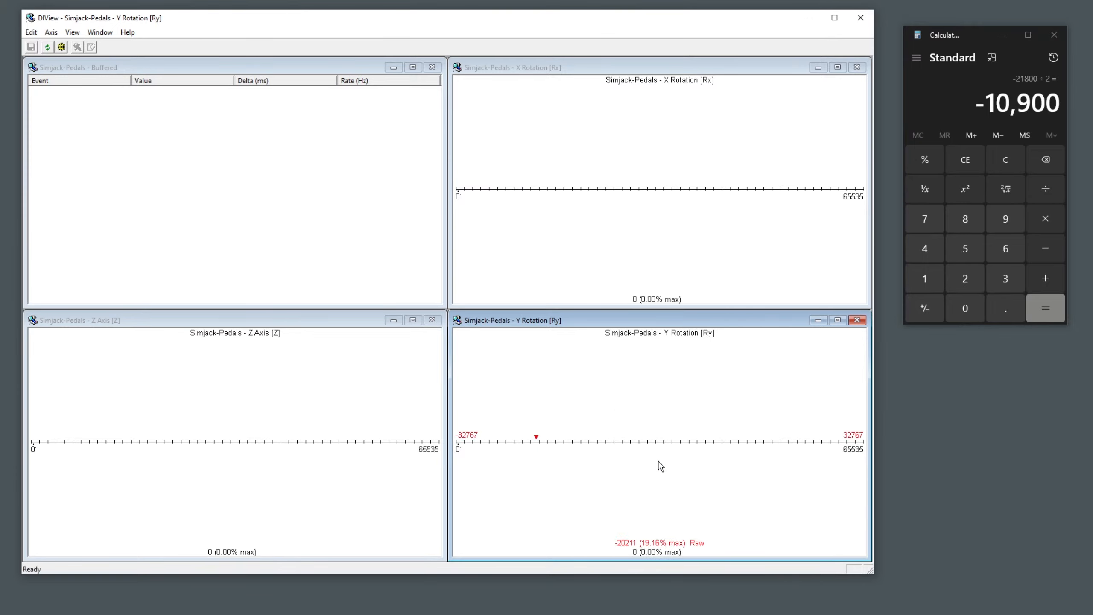
- Set the Y Rotation axis's calibration Max to -2000, apply it, and hide the axis's raw data
right_click(624, 413)
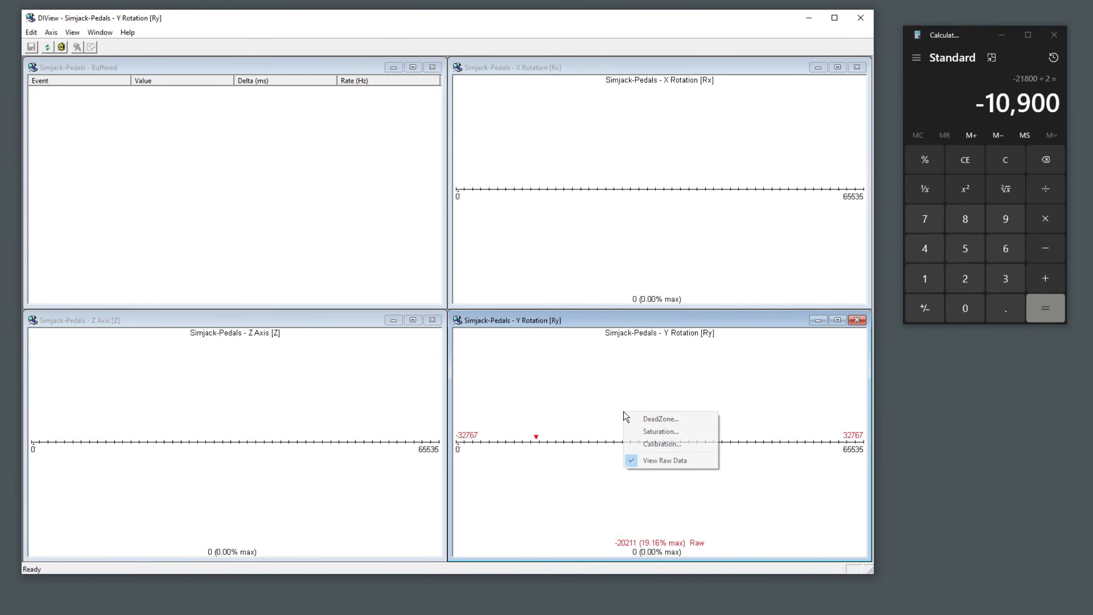
left_click(658, 445)
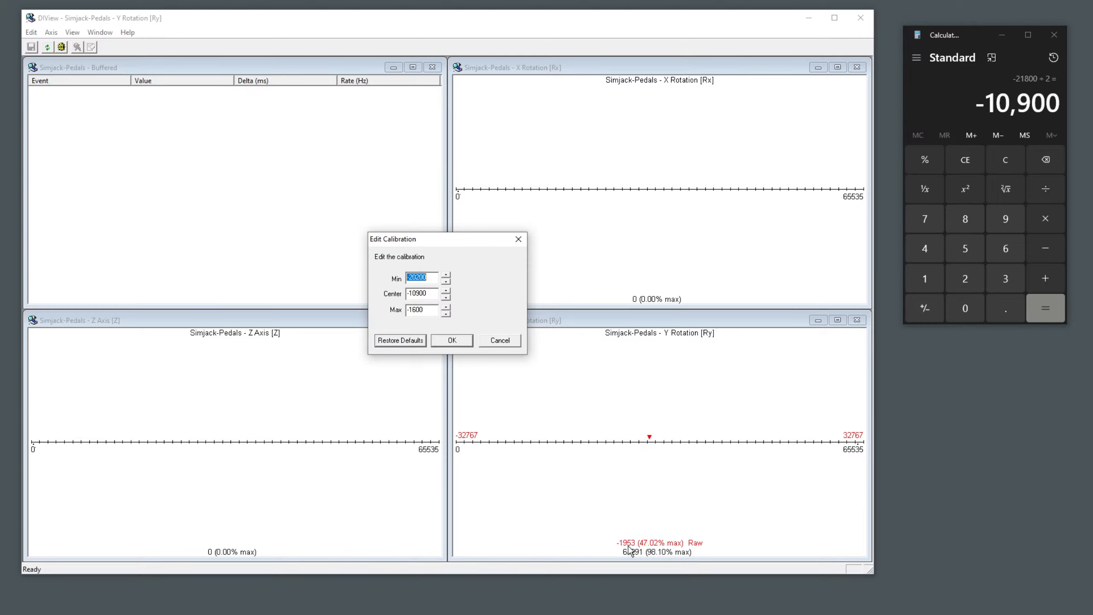
left_click_drag(426, 309, 414, 309)
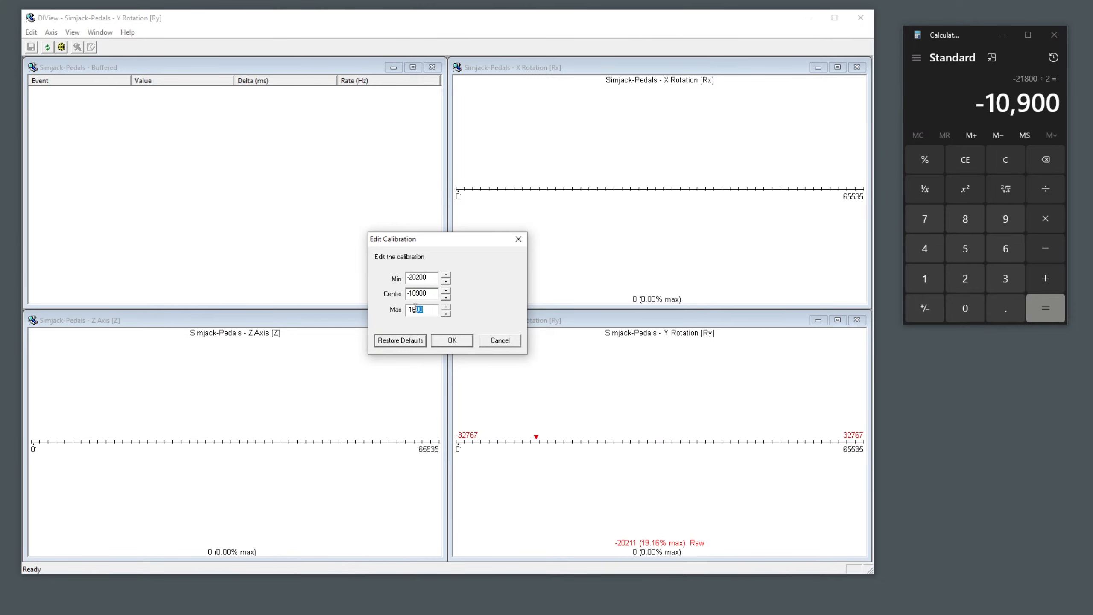
type("-2000")
left_click(451, 340)
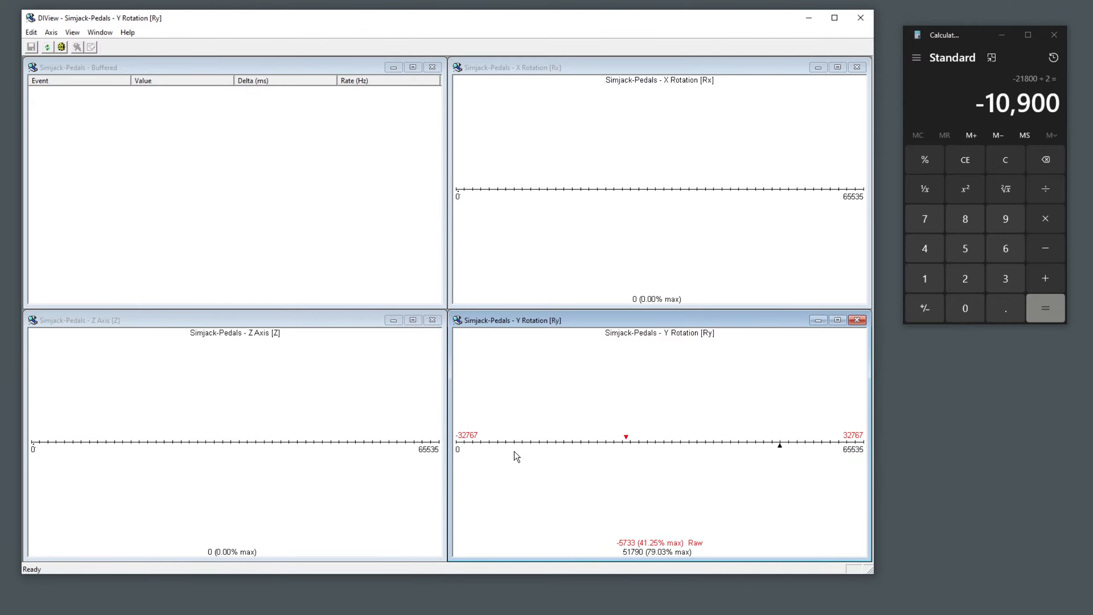
right_click(579, 390)
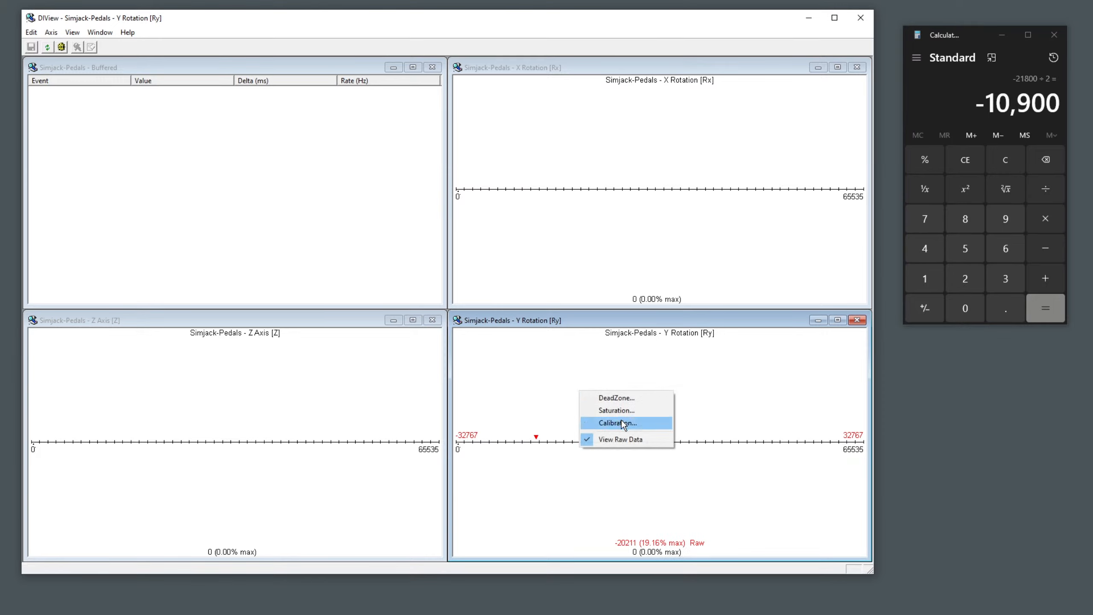
left_click(627, 440)
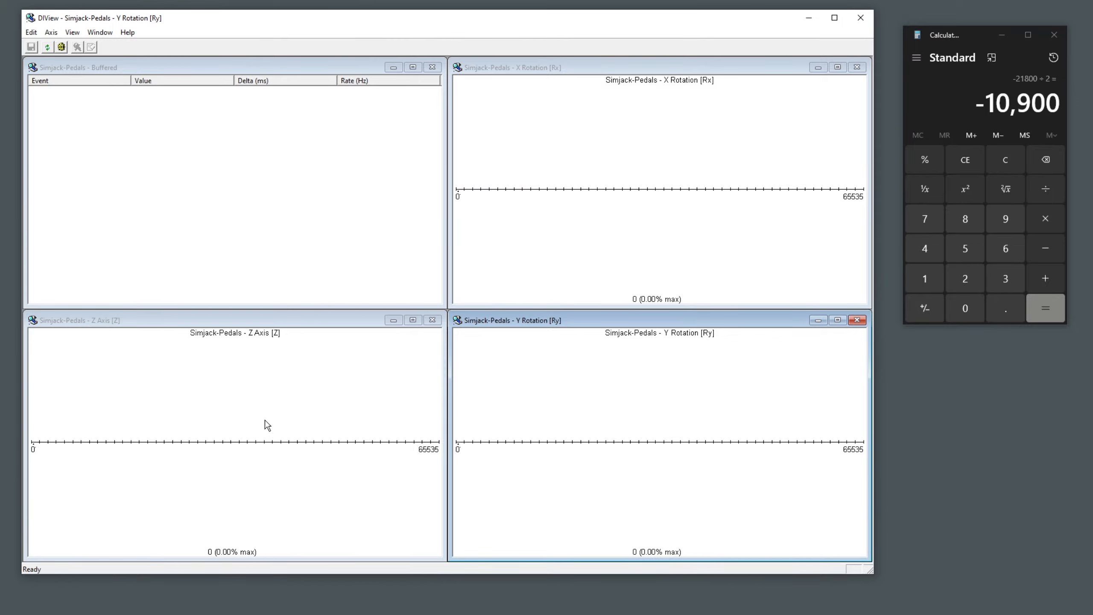
- Restore the Z Axis calibration to its defaults, apply it, and show the axis's raw data
left_click(236, 416)
right_click(236, 416)
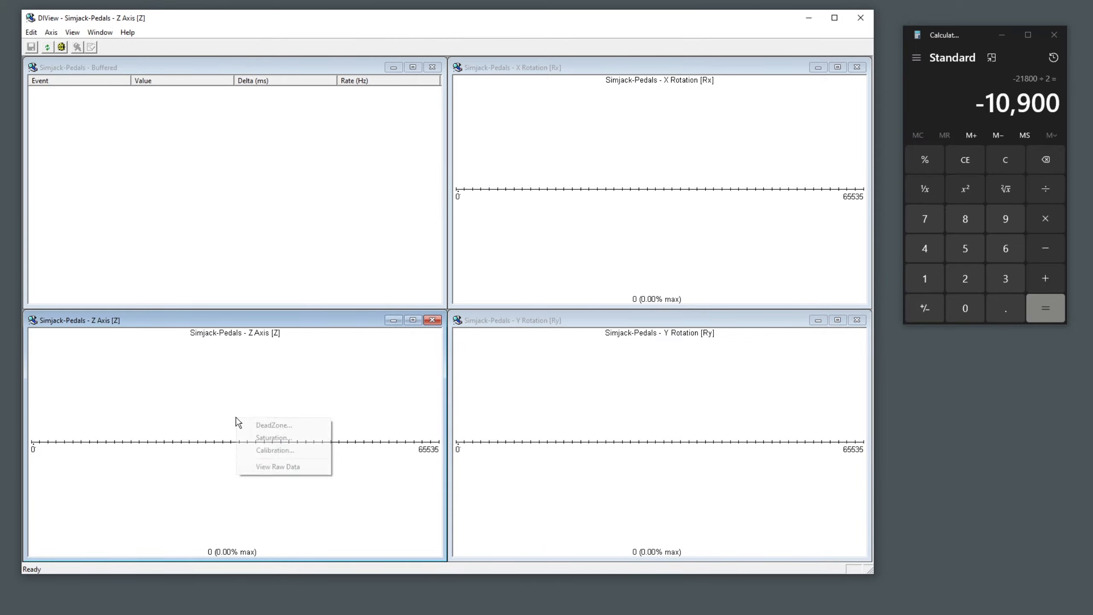
left_click(263, 450)
left_click(407, 340)
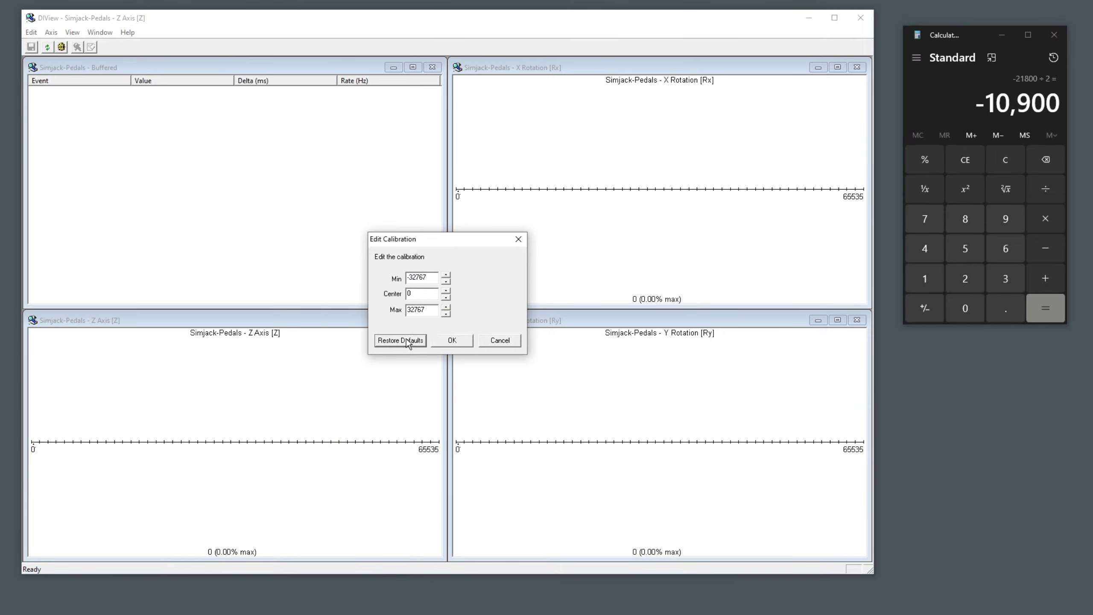
left_click(451, 341)
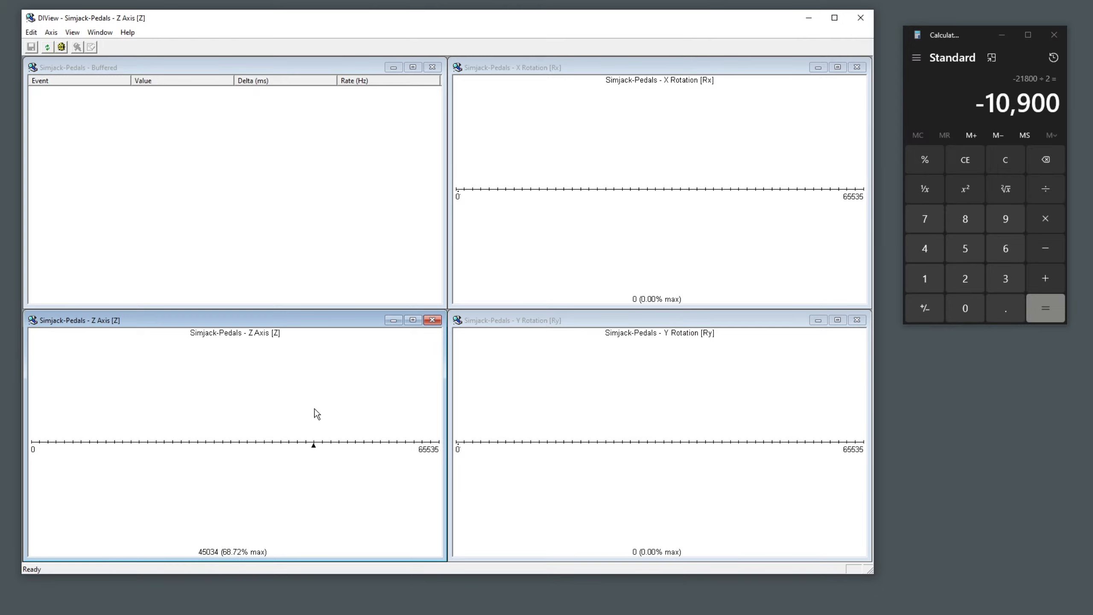
right_click(277, 412)
left_click(302, 459)
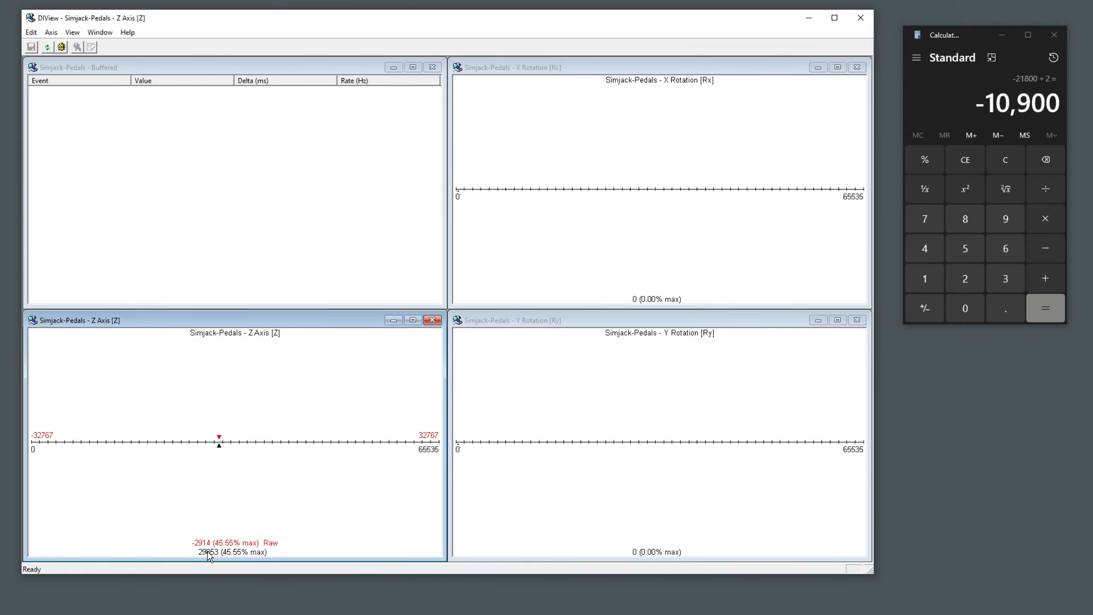
- Edit the Z Axis calibration, keeping its raw readout in view, and set Min to -2900 and Max to 15500
right_click(255, 404)
left_click(293, 428)
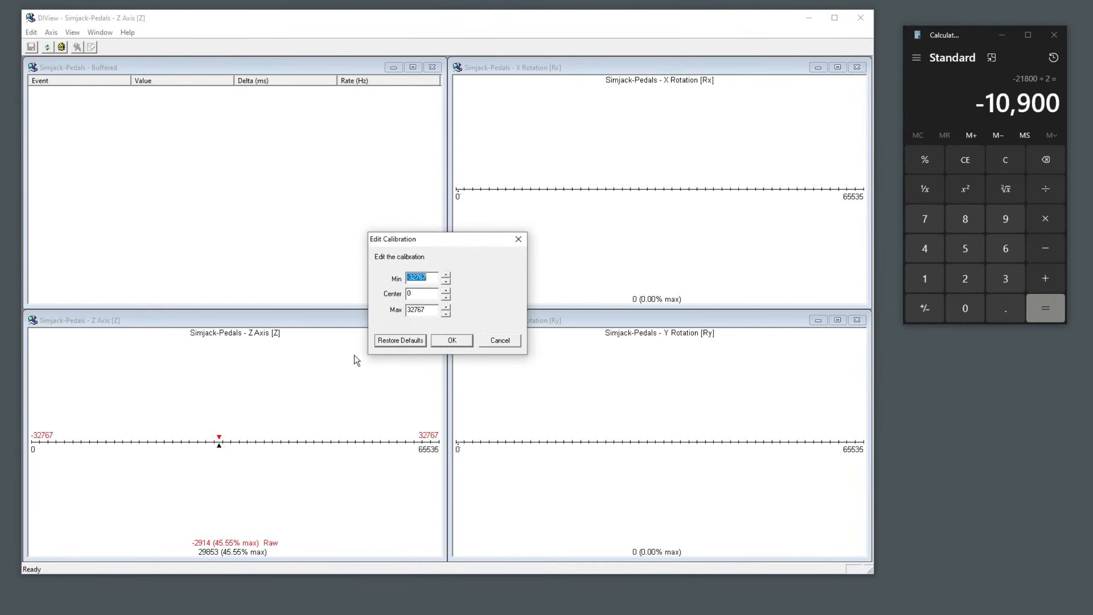
left_click_drag(419, 242, 350, 245)
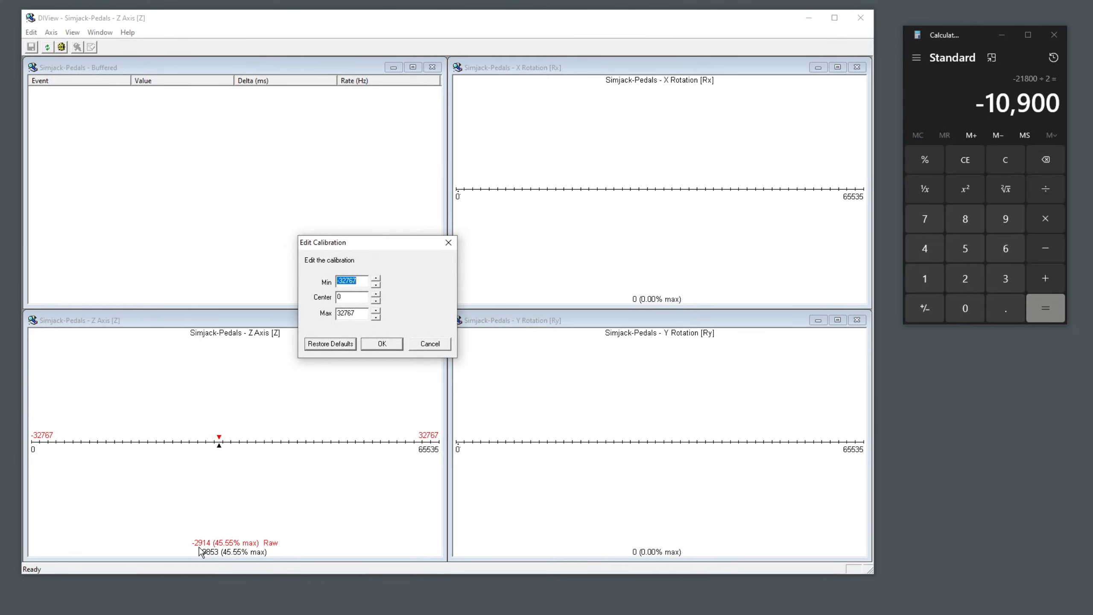
left_click_drag(359, 281, 339, 281)
type("2900")
left_click_drag(359, 313, 330, 314)
type("15500")
left_click(358, 295)
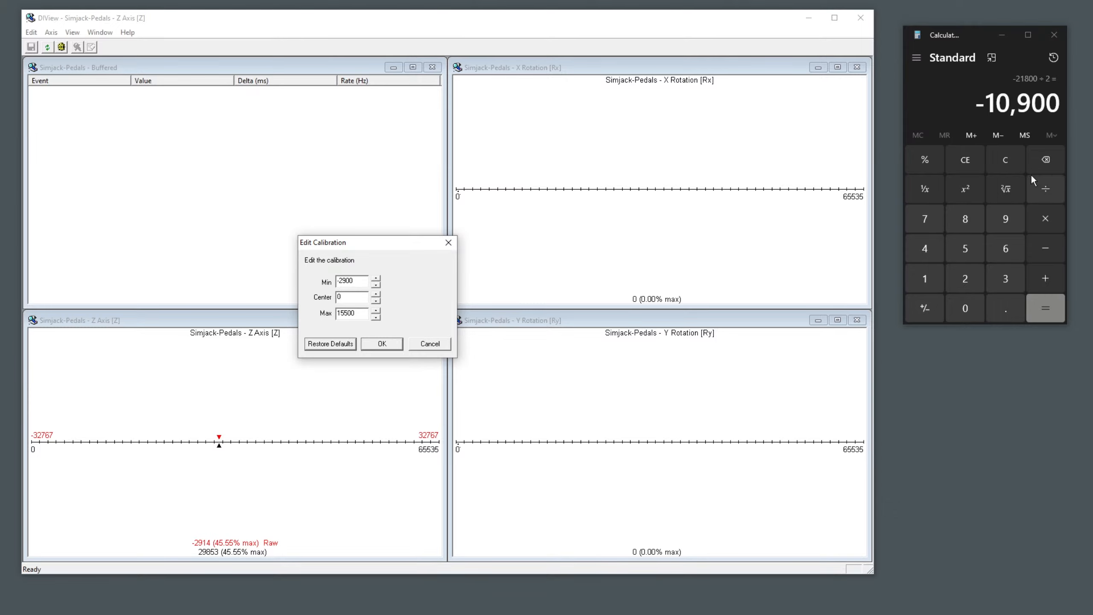
- Switch to Calculator, clear it, and add the Z Axis calibration limits by calculating -2900 + 15500
left_click(1041, 162)
left_click(1005, 160)
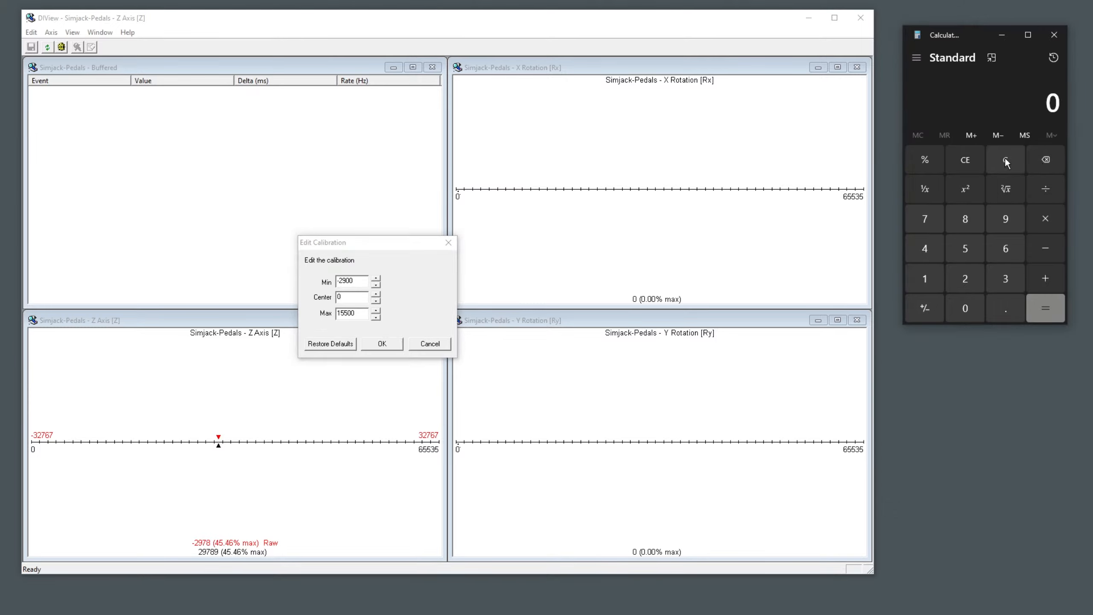
left_click(973, 282)
left_click(1004, 224)
left_click(965, 312)
left_click(970, 308)
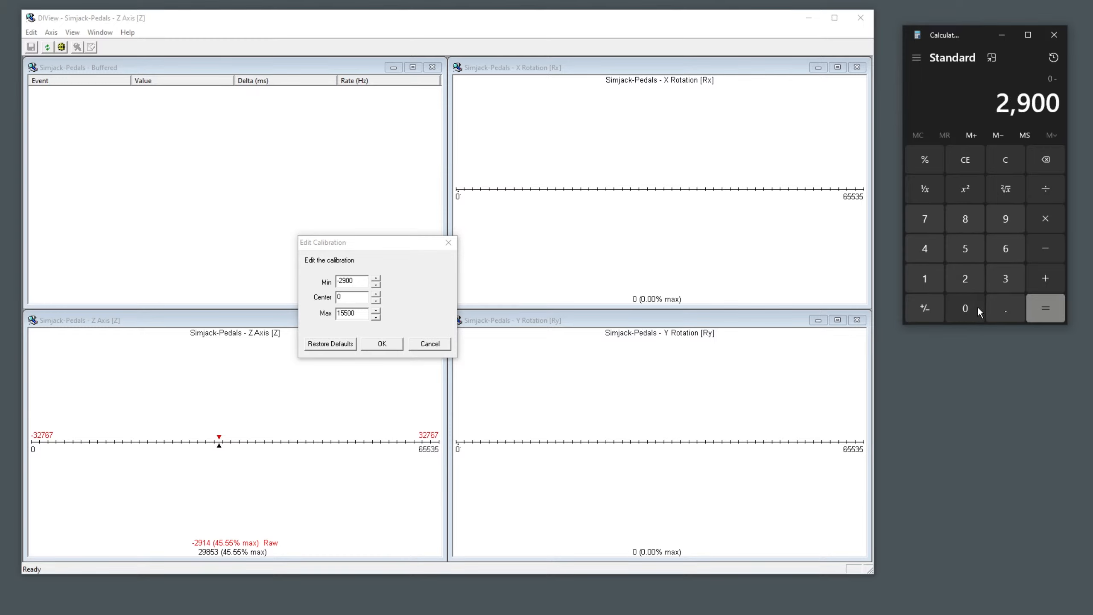
left_click(1046, 278)
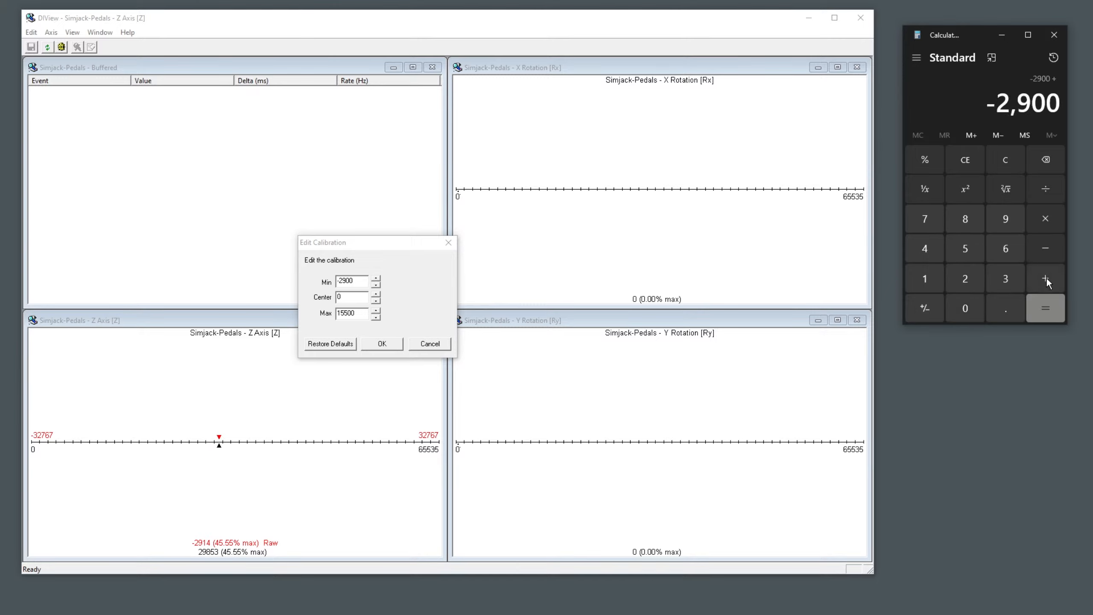
left_click(942, 277)
left_click(961, 251)
left_click(962, 249)
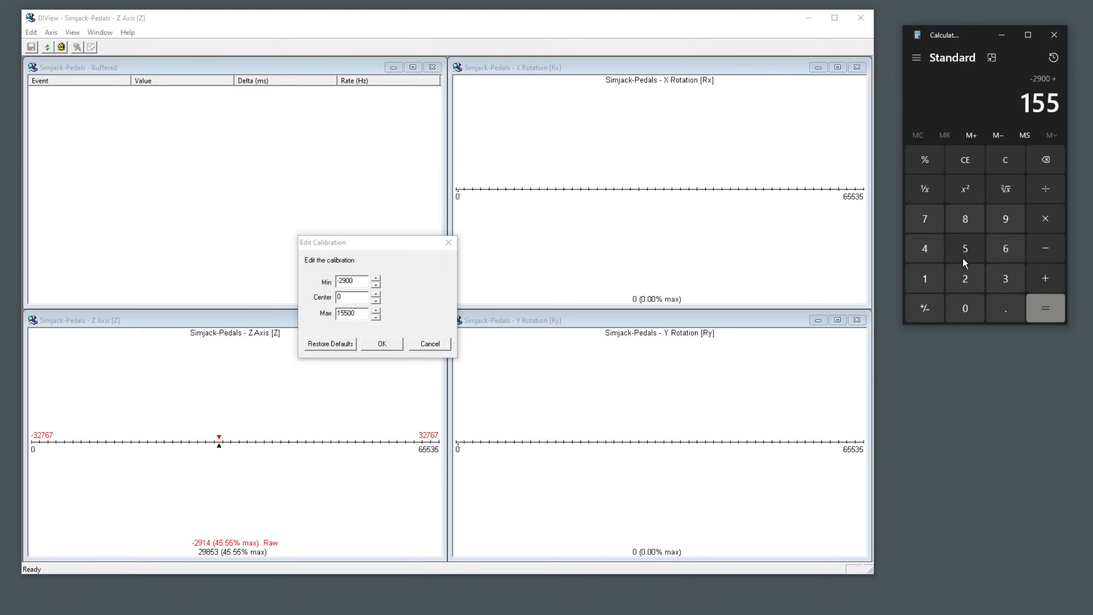
left_click(968, 308)
left_click(972, 309)
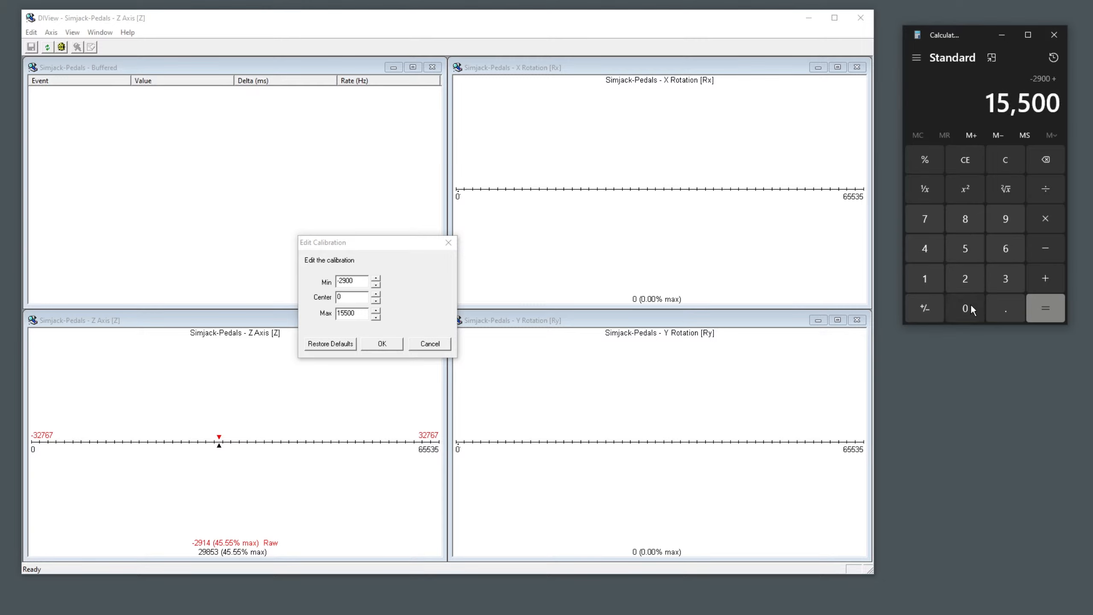
left_click(1043, 309)
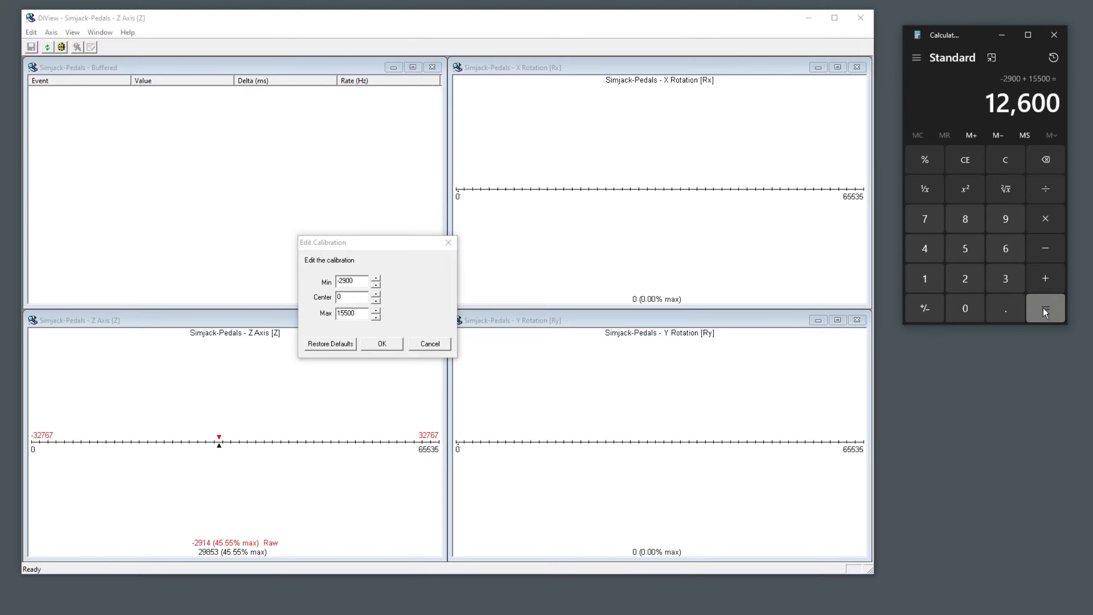
- Divide the calculated sum by 2, set the Z Axis calibration's Center to 6300, and apply it
left_click(1044, 278)
left_click(970, 282)
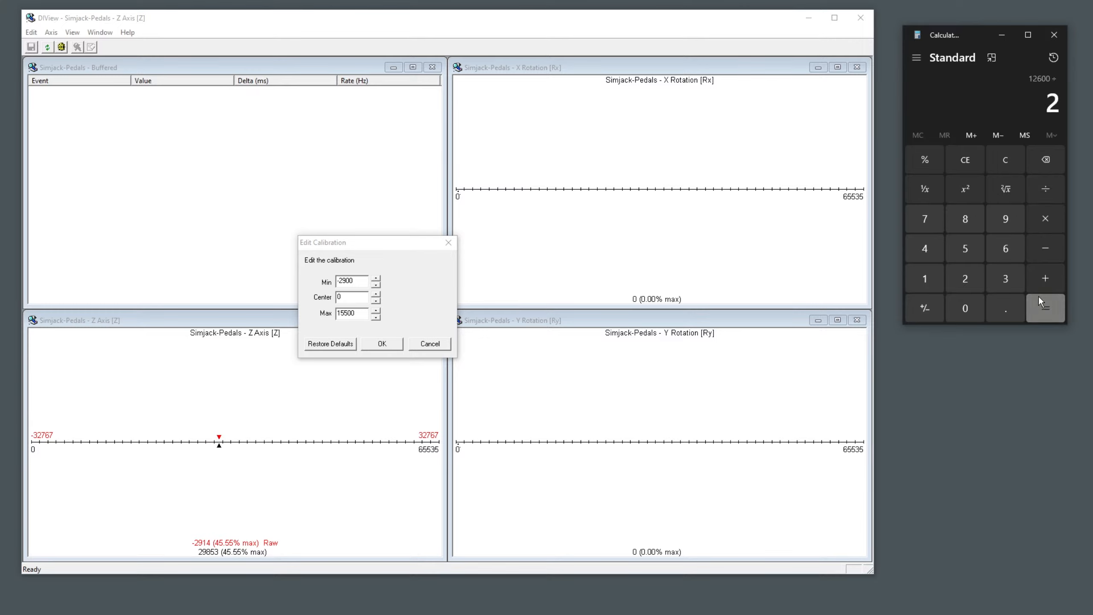
left_click(1038, 297)
double_click(353, 297)
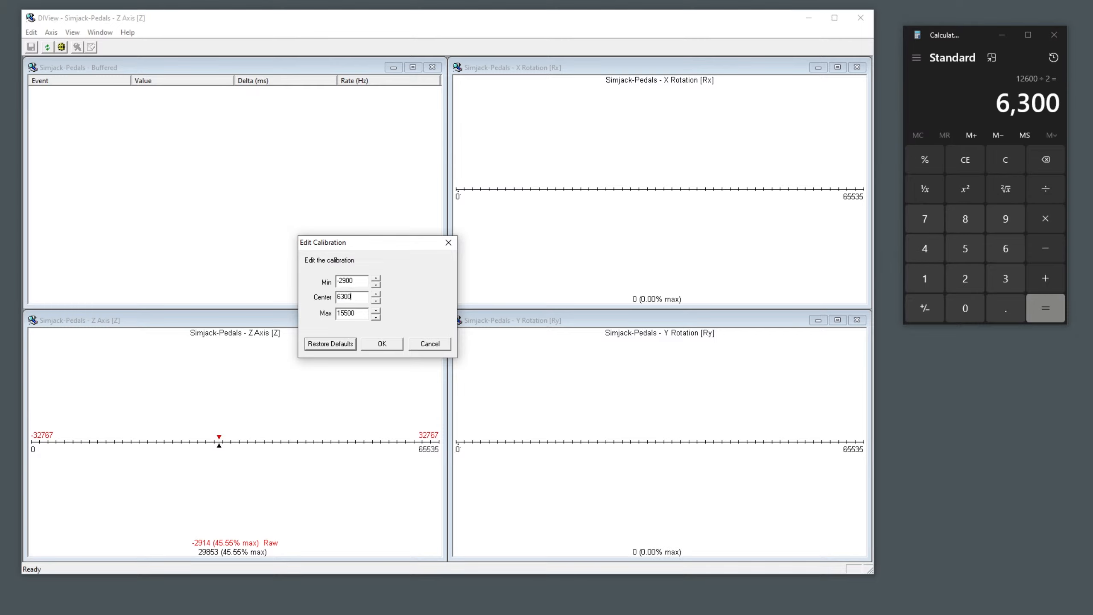
left_click(377, 344)
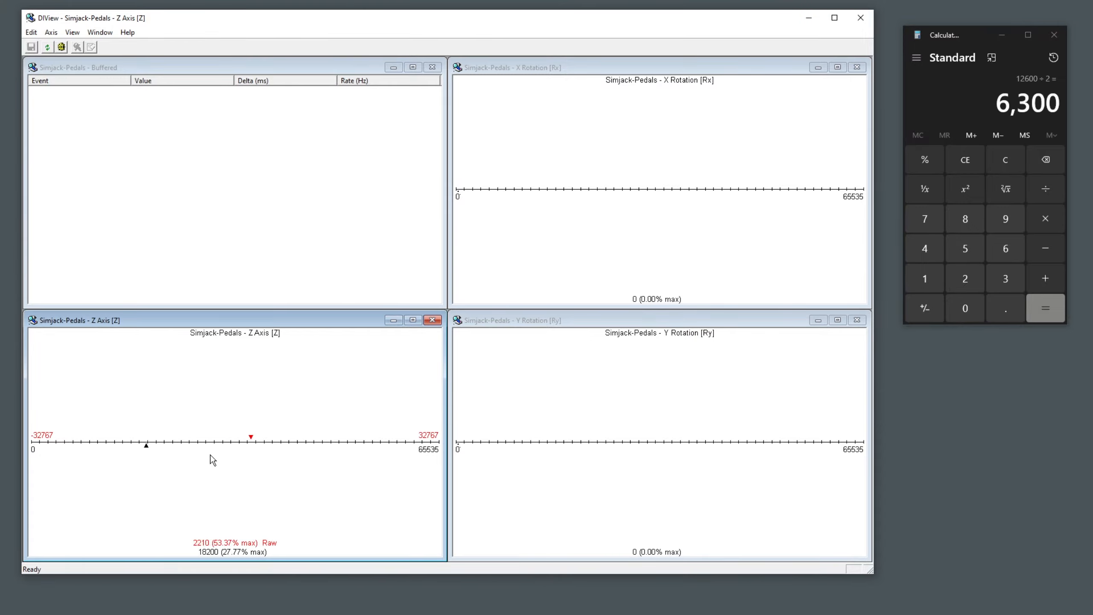
- Set the Z Axis calibration's Max to 10000 and apply the change
right_click(209, 440)
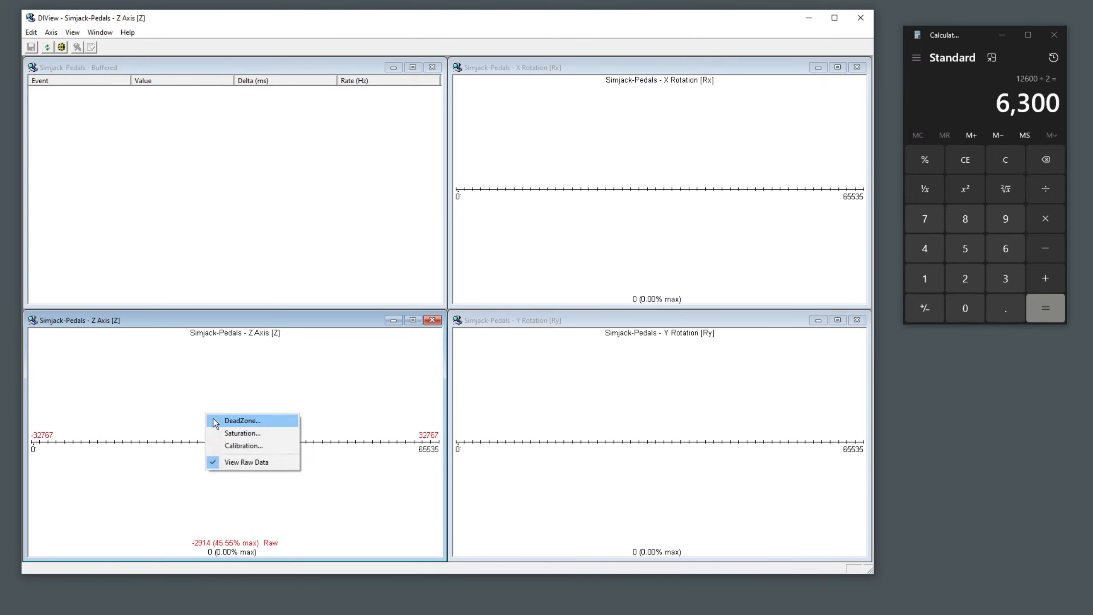
left_click(244, 445)
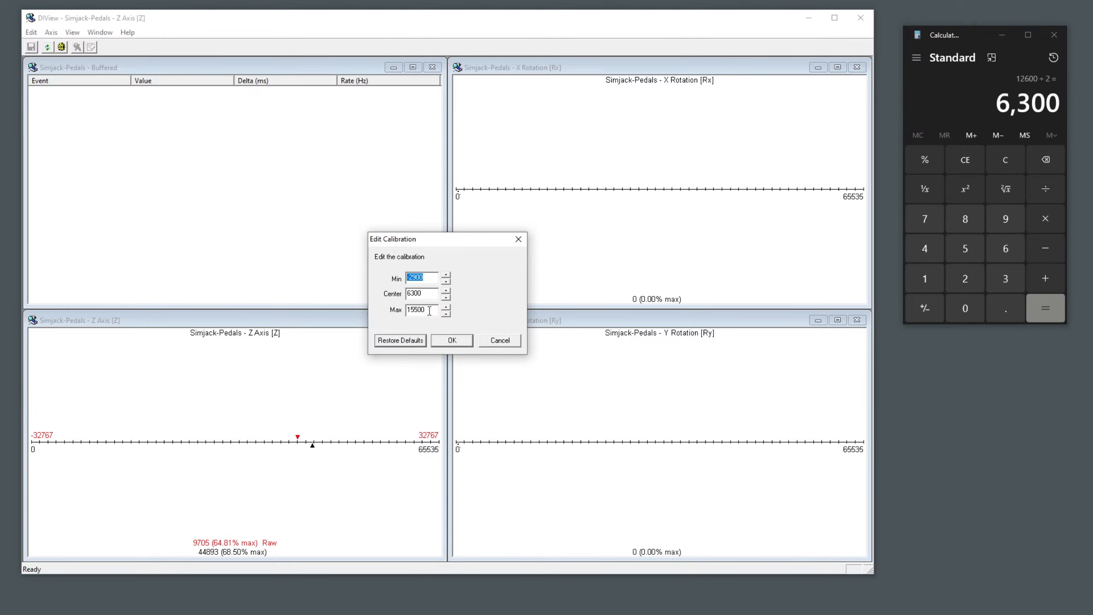
double_click(423, 309)
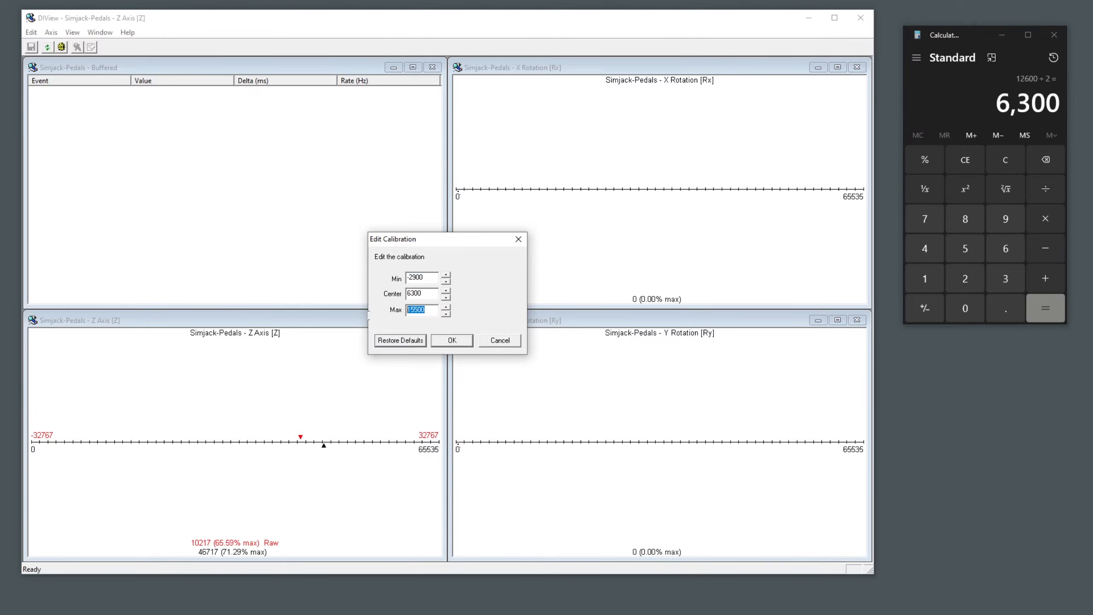
type("10")
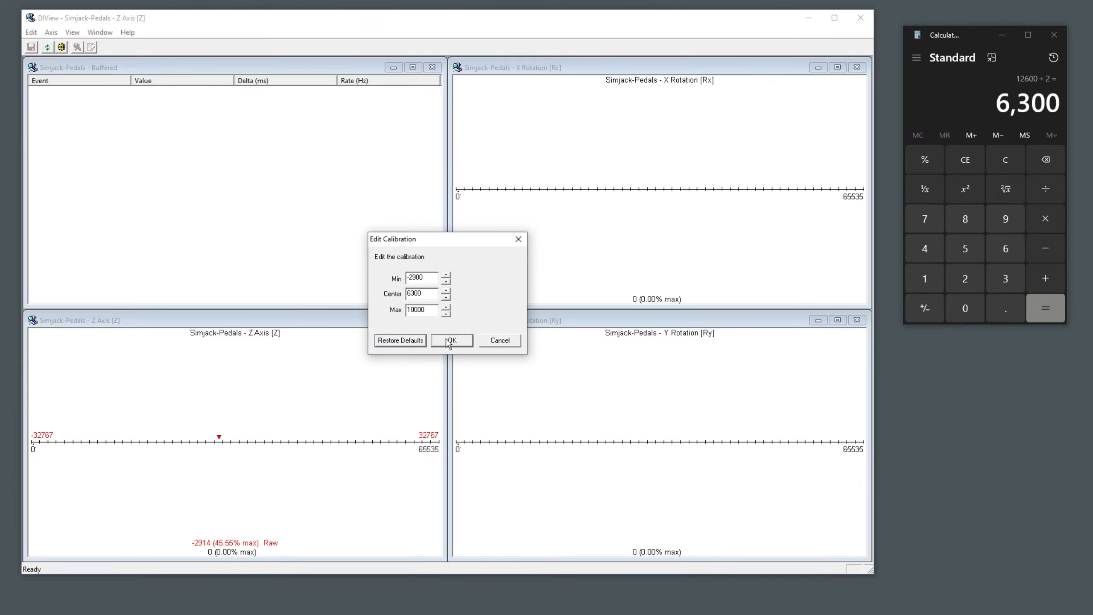
left_click(450, 340)
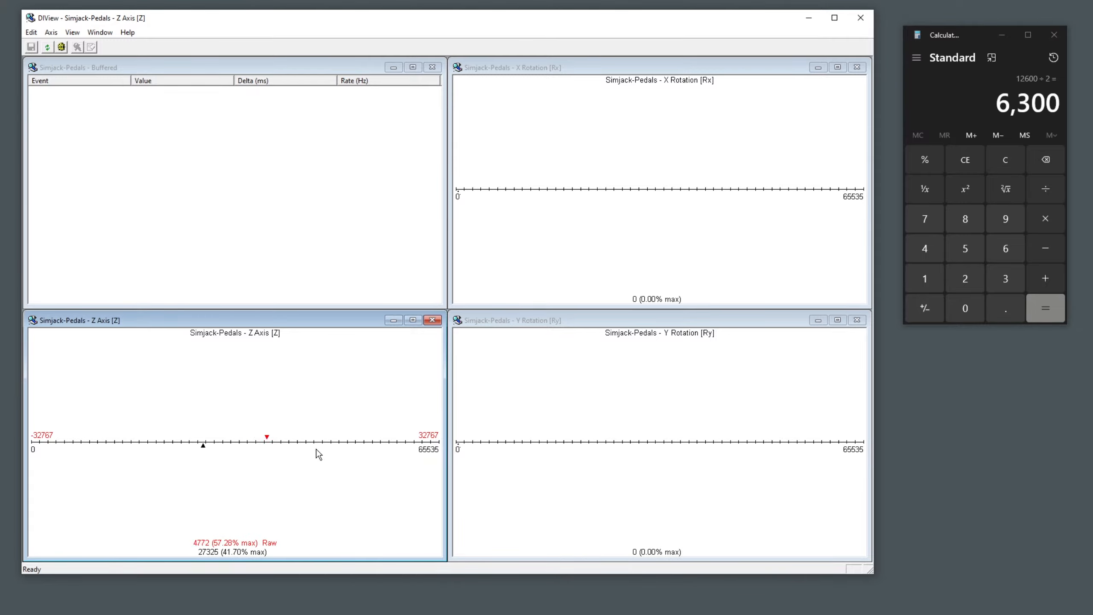
- Review the Z Axis calibration without changing it, and hide that axis's raw data
right_click(266, 419)
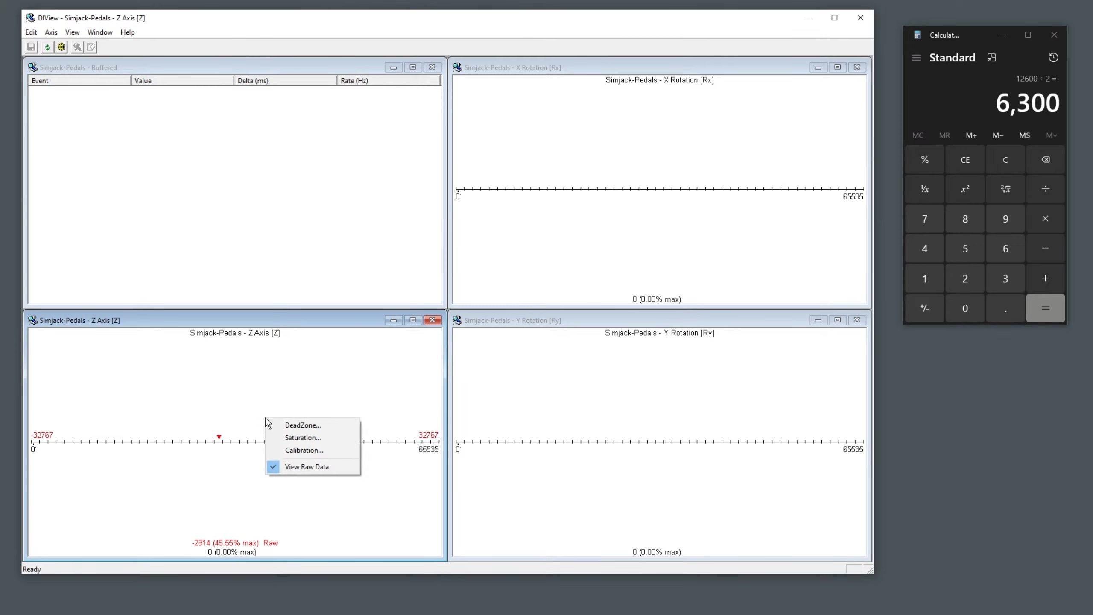
left_click(302, 449)
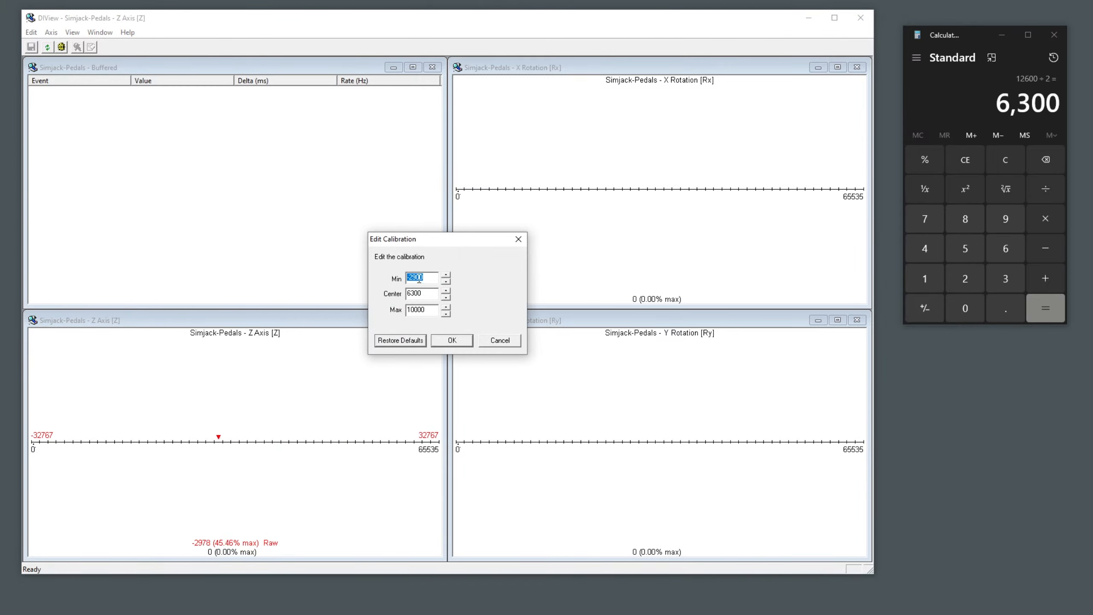
left_click(418, 294)
left_click(491, 344)
right_click(282, 393)
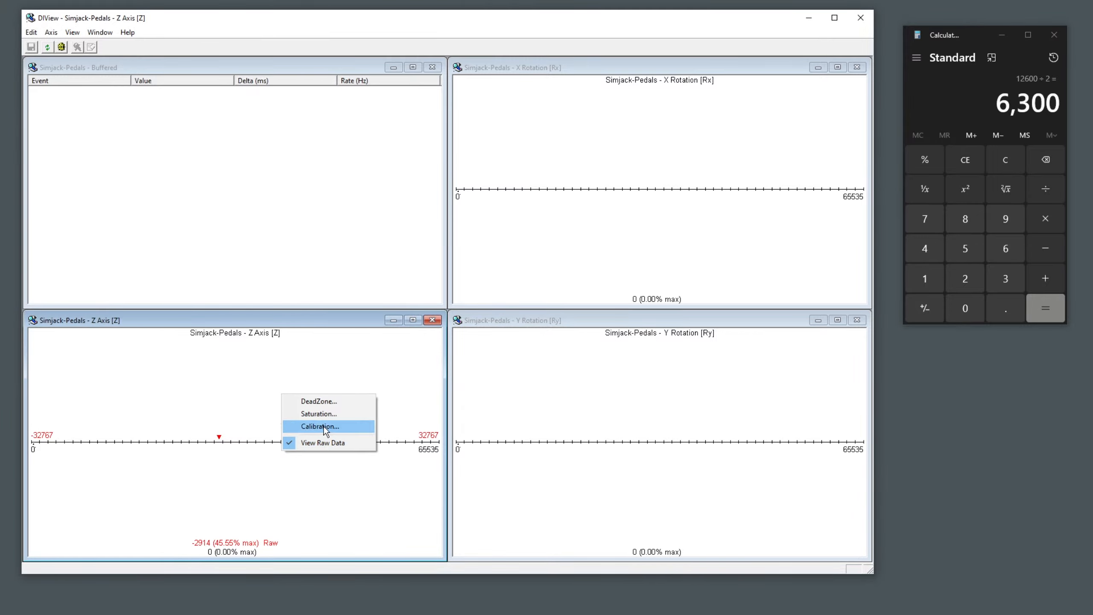
left_click(321, 443)
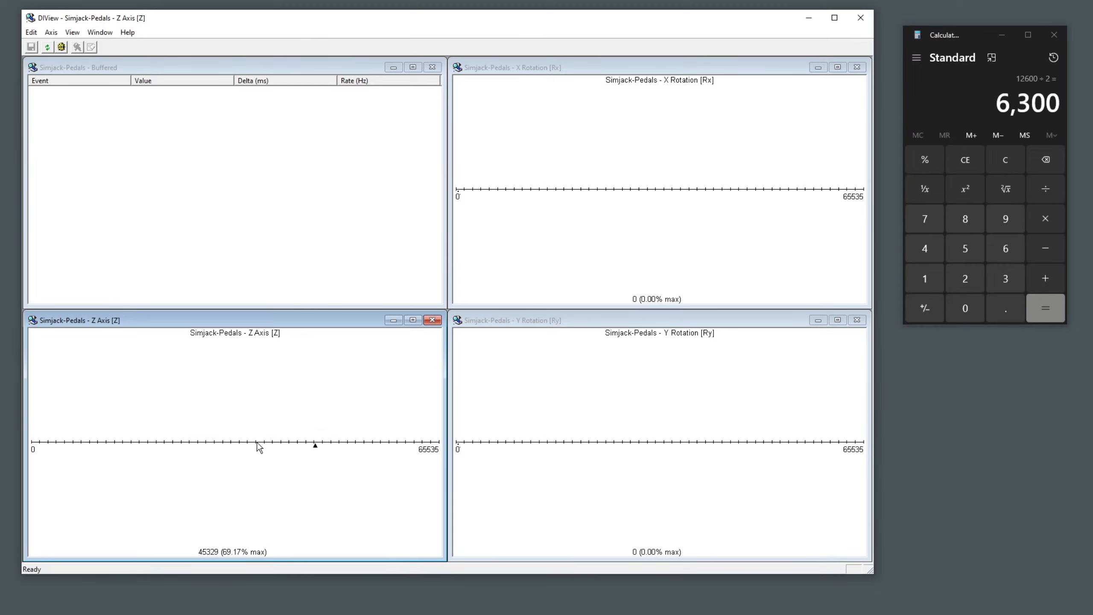
- Show the raw data for the X Rotation axis and restore the default values in its calibration settings
left_click(542, 186)
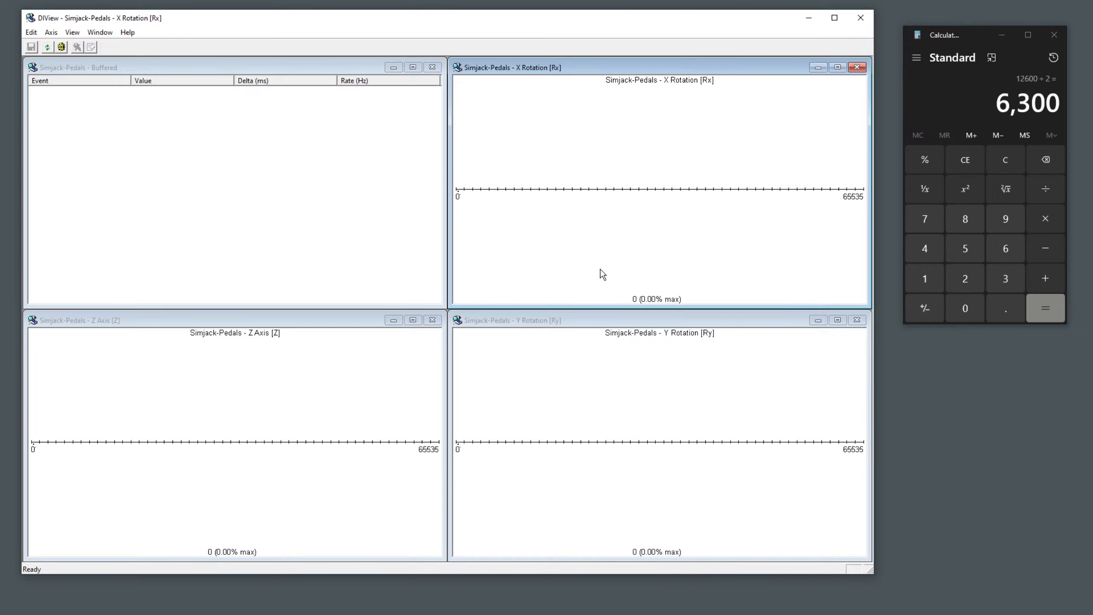
right_click(601, 208)
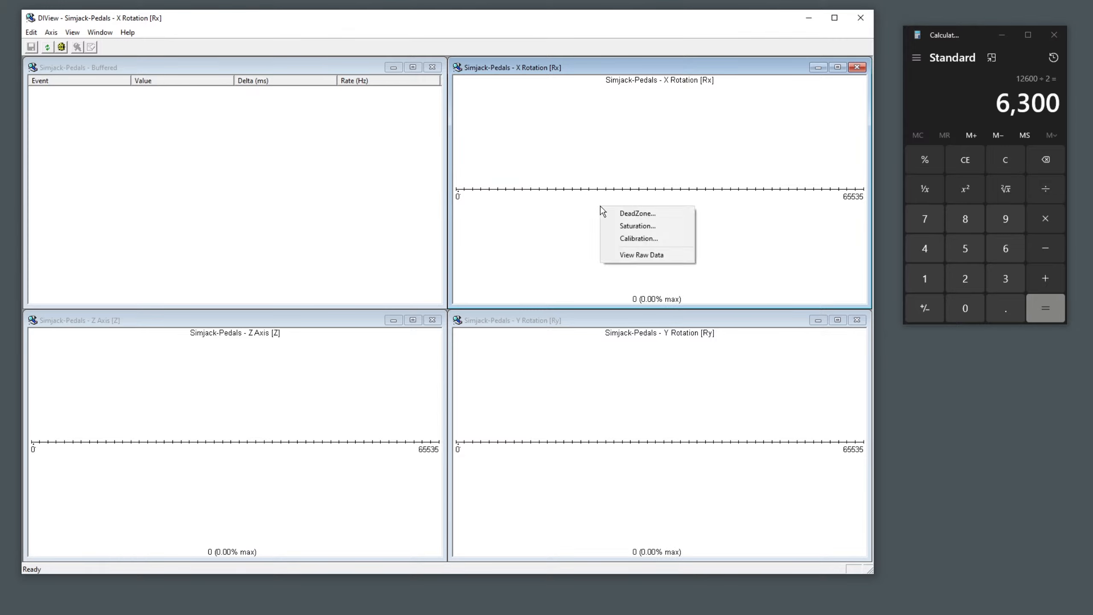
left_click(649, 258)
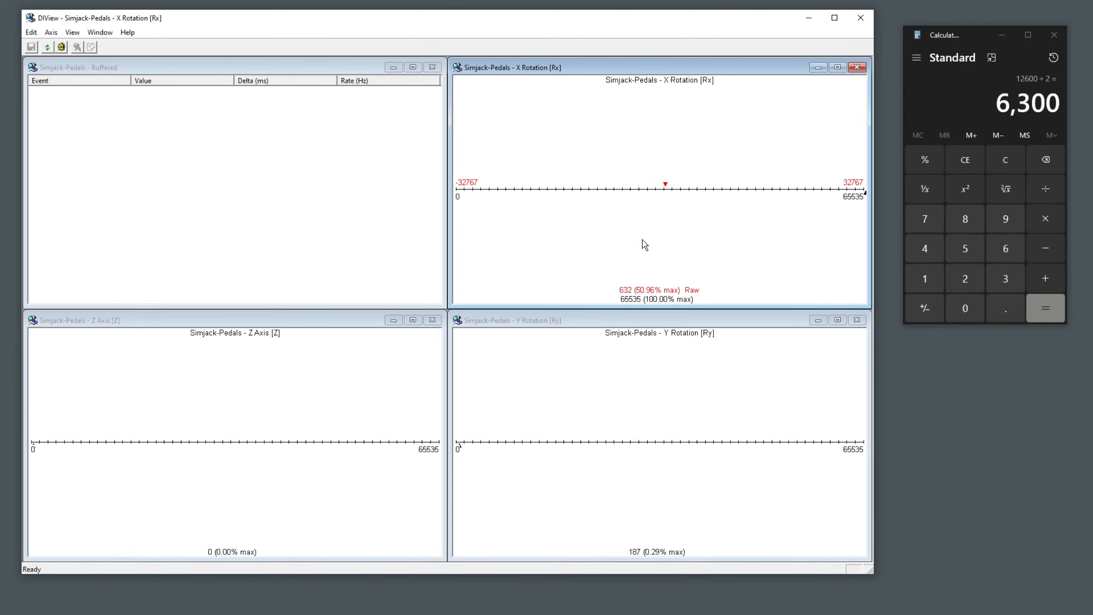
right_click(627, 207)
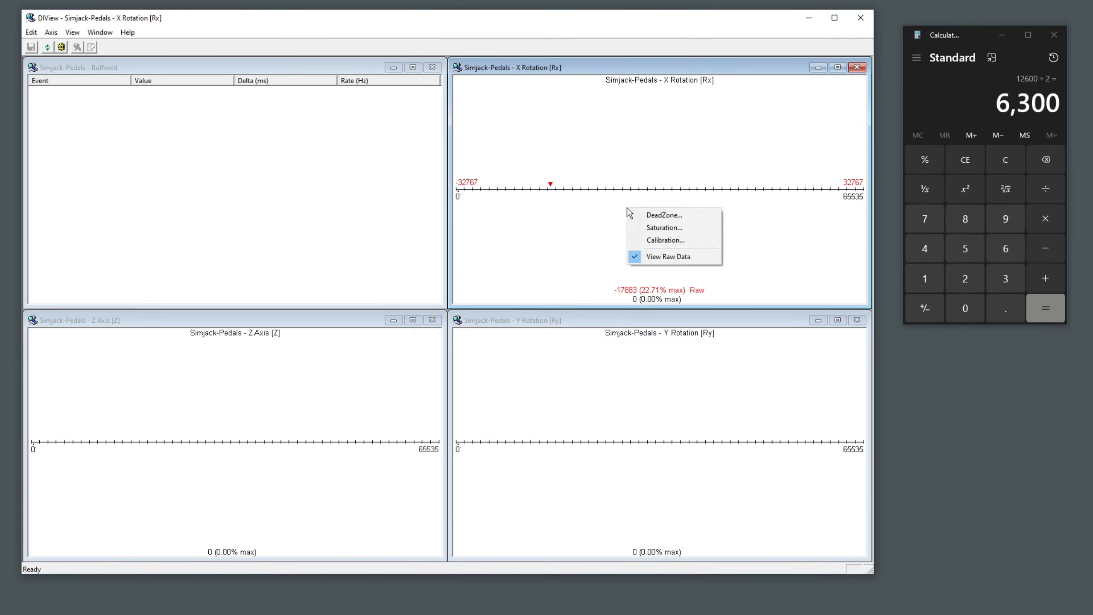
left_click(653, 240)
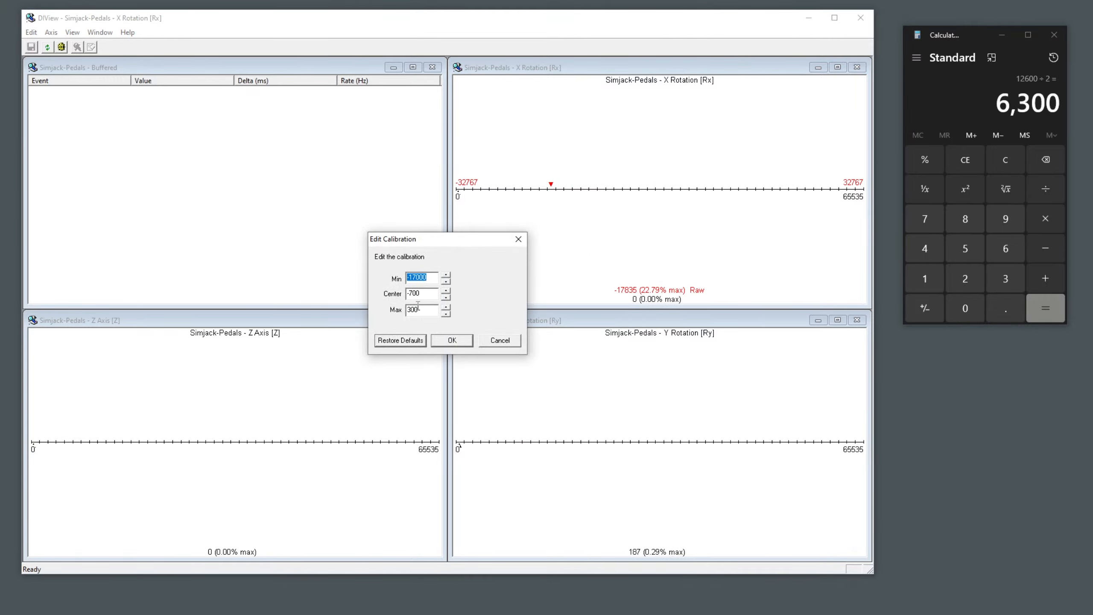
left_click(412, 341)
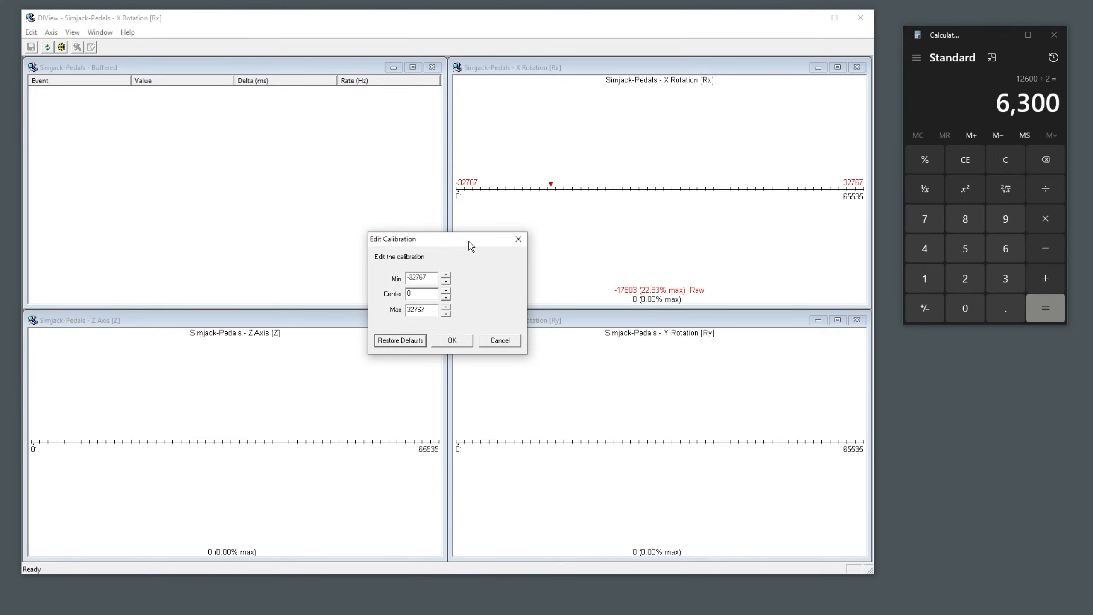
- Keep the X Rotation raw readout in view and set the calibration's Min to -17800 and Max to 500
left_click_drag(470, 240, 391, 160)
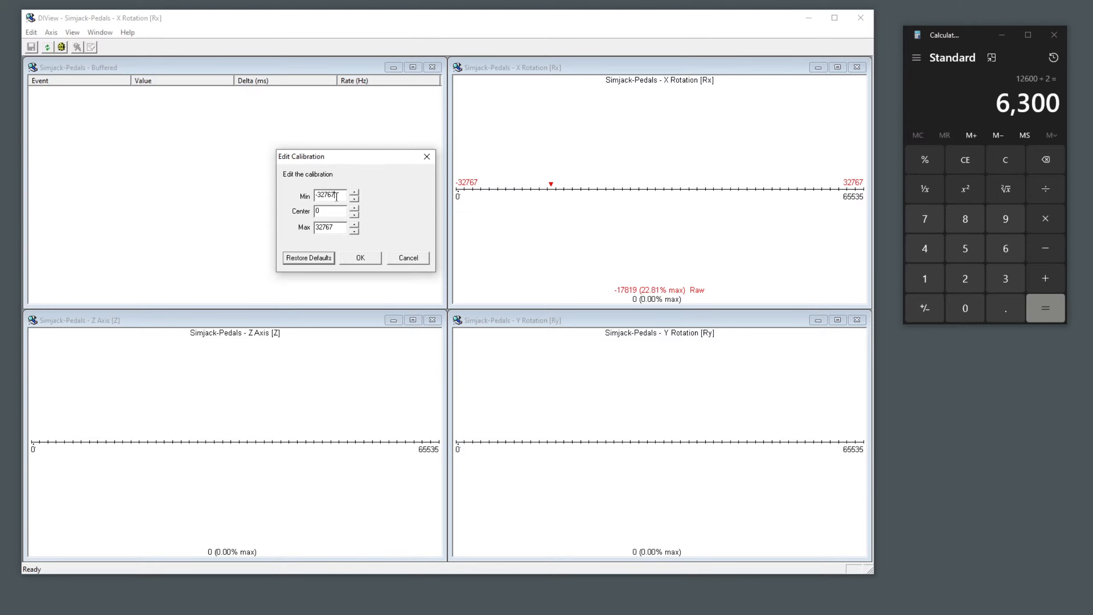
key("BackSpace")
key("BackSpace")
key("BackSpace")
type("17800")
key("Tab")
type("20")
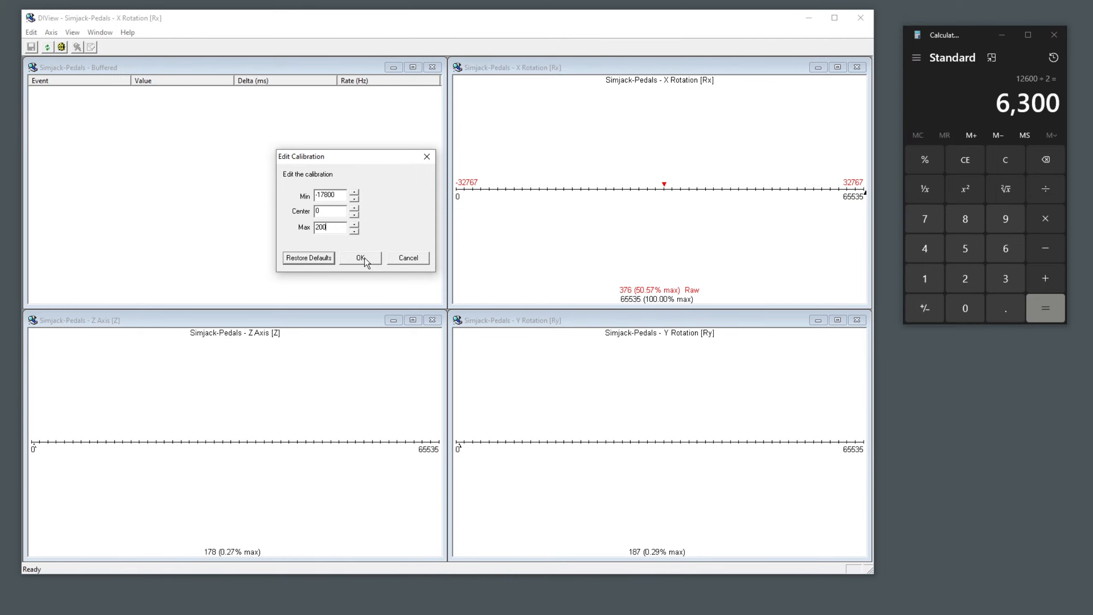
double_click(333, 227)
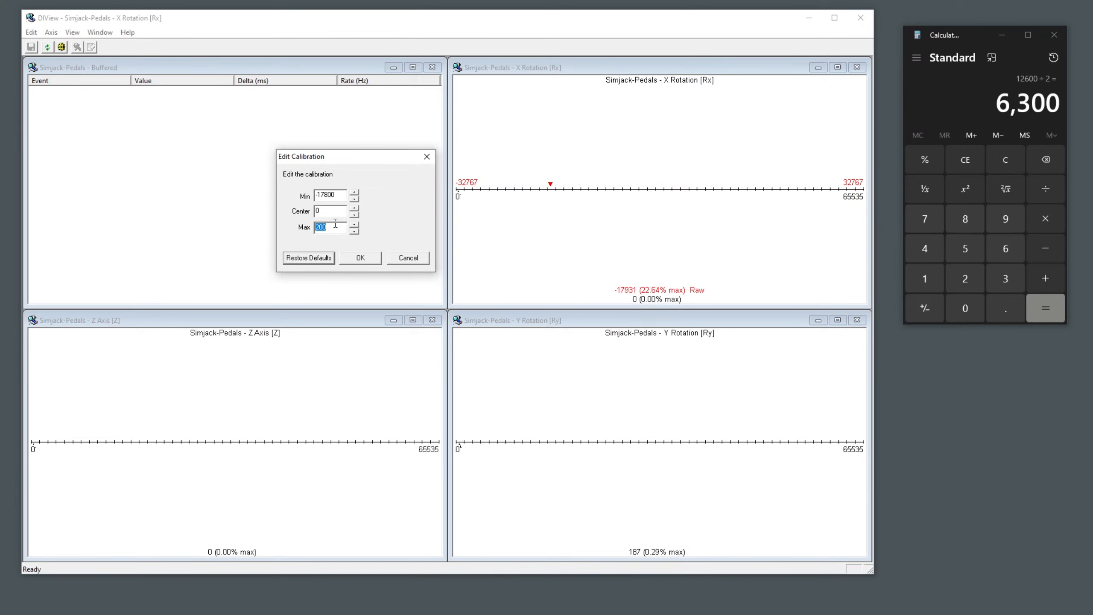
type("50")
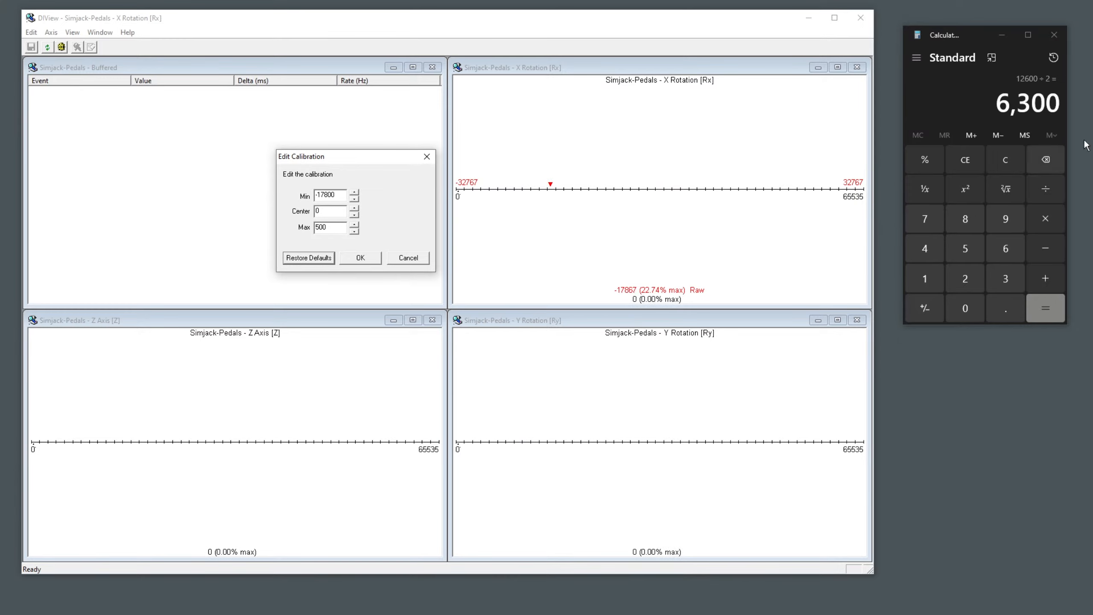
- Switch to Calculator, clear it, and add the X Rotation calibration limits by calculating -17800 + 500
left_click(1047, 164)
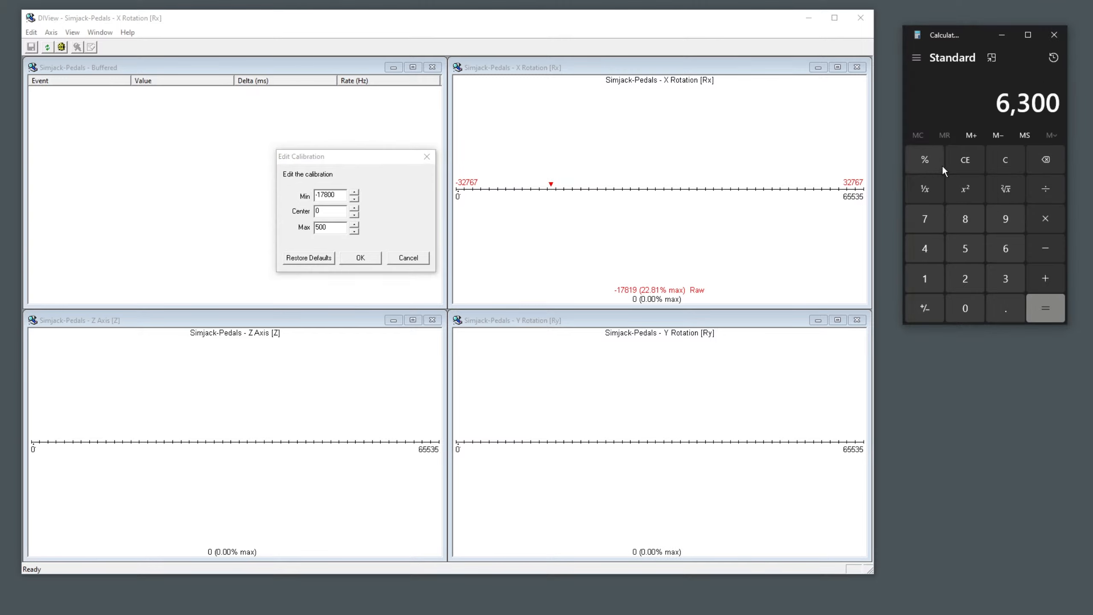
left_click(992, 159)
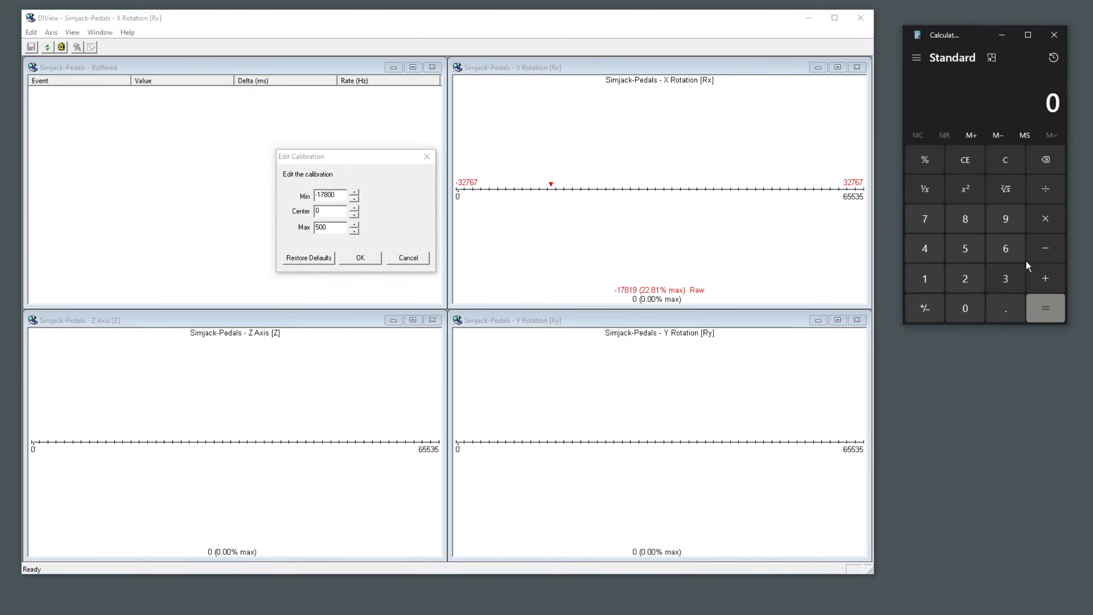
left_click(1045, 247)
left_click(924, 282)
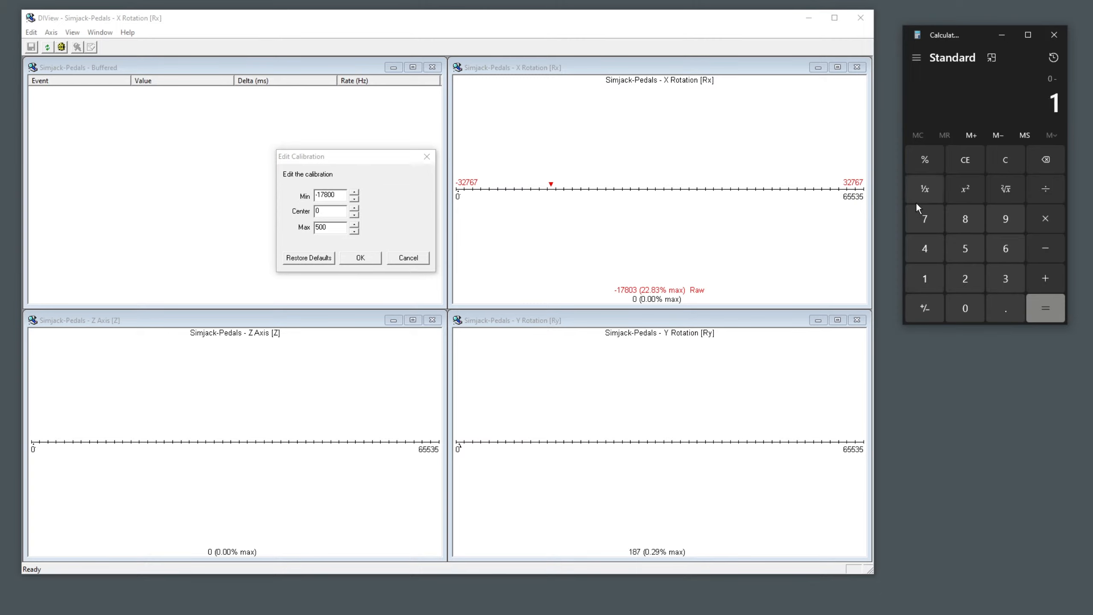
left_click(923, 213)
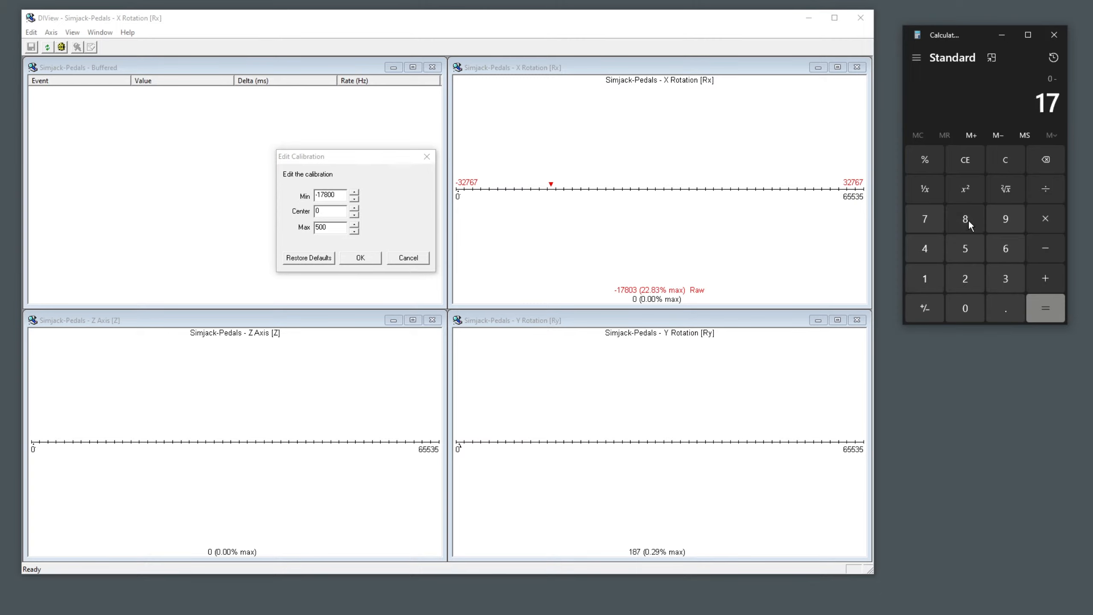
left_click(961, 220)
double_click(962, 315)
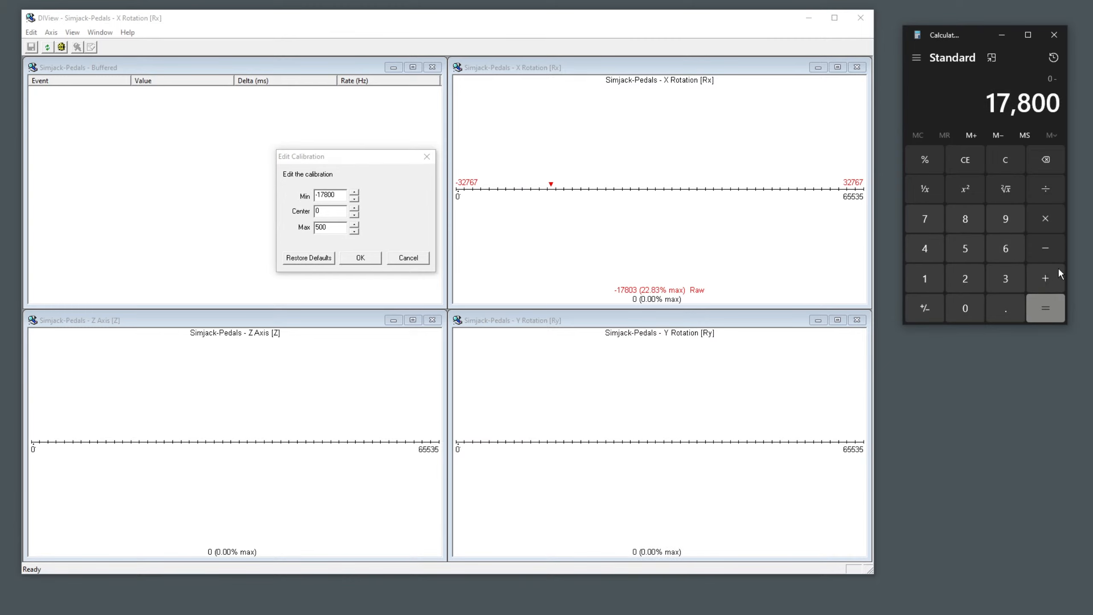
left_click(1048, 278)
left_click(962, 254)
double_click(971, 301)
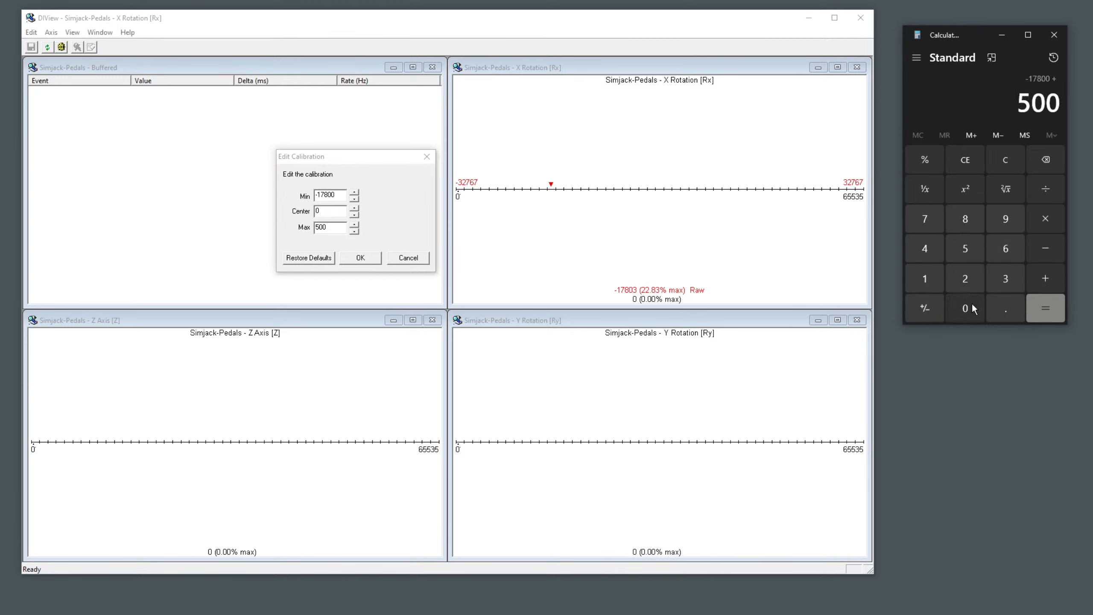
left_click(1050, 309)
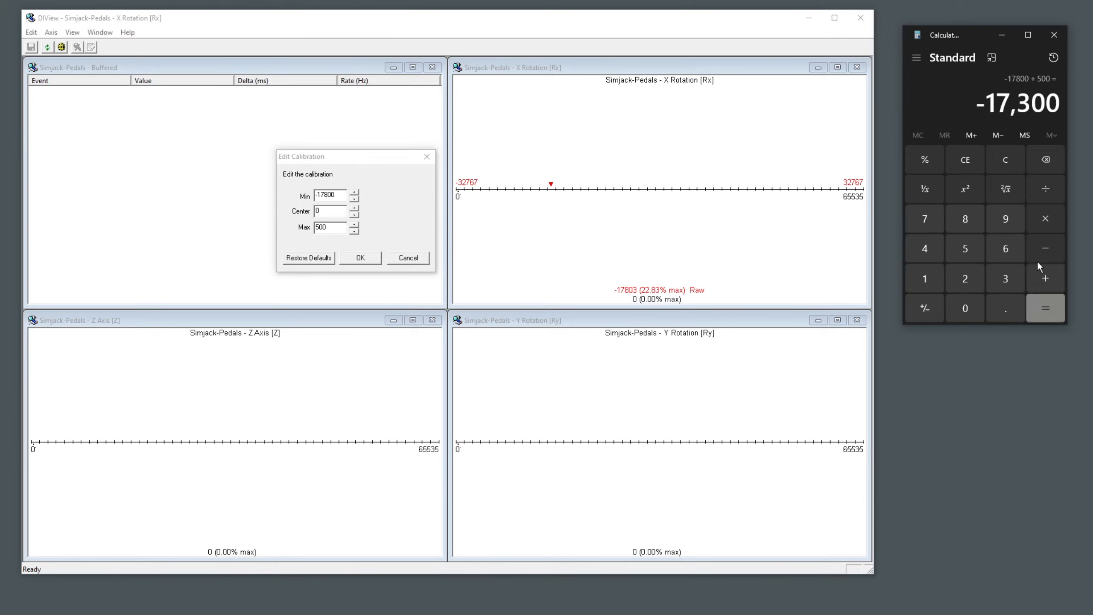
- Divide the sum of the X Rotation limits by 2
left_click(1042, 194)
left_click(968, 279)
left_click(1040, 307)
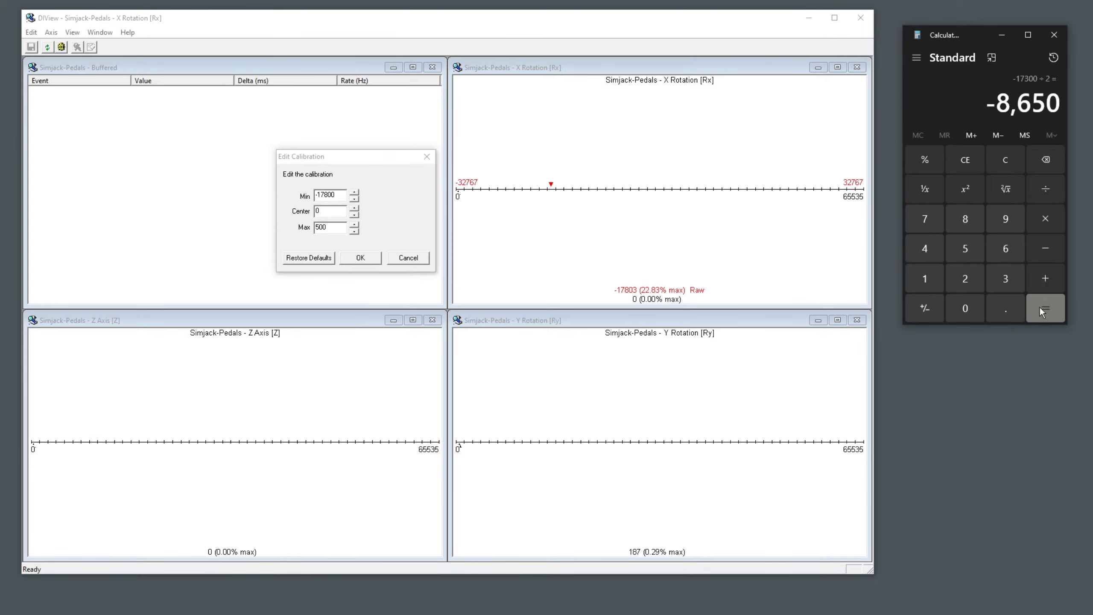
- Switch back to DIView, set the X Rotation calibration's Center to -8650, and apply the calibration
double_click(327, 195)
right_click(329, 196)
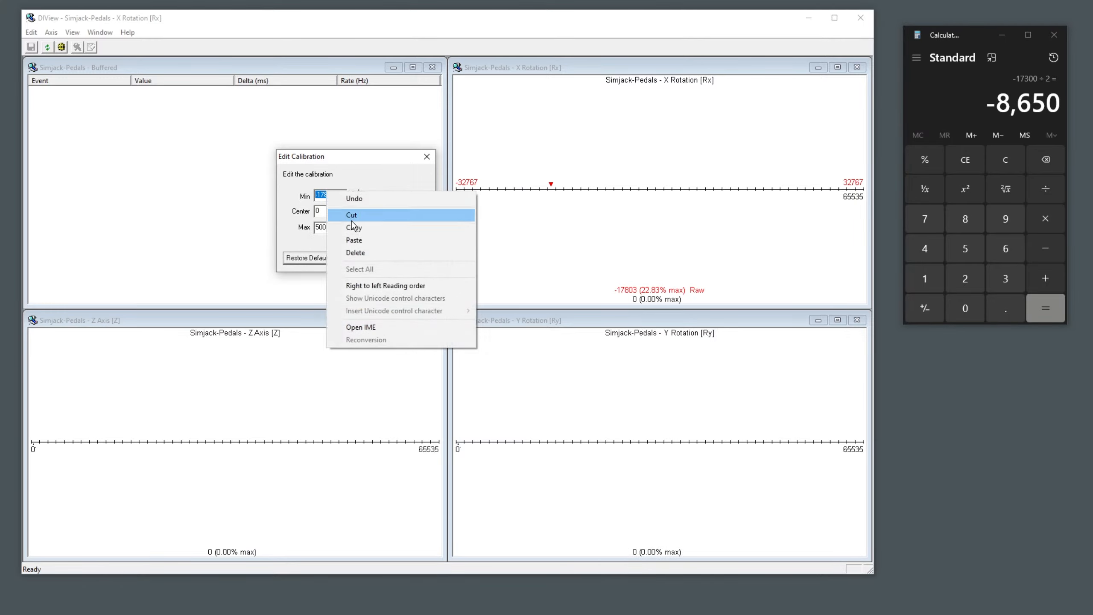
left_click(354, 227)
right_click(323, 212)
double_click(323, 211)
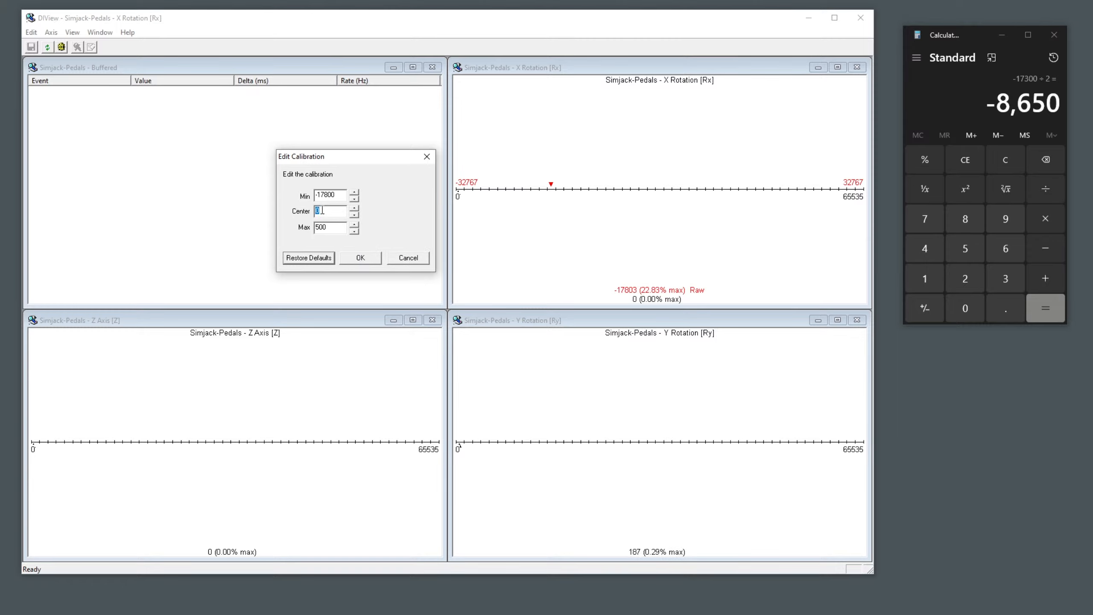
type("-17800")
key("BackSpace")
key("BackSpace")
key("BackSpace")
key("BackSpace")
key("BackSpace")
type("8650")
left_click(364, 258)
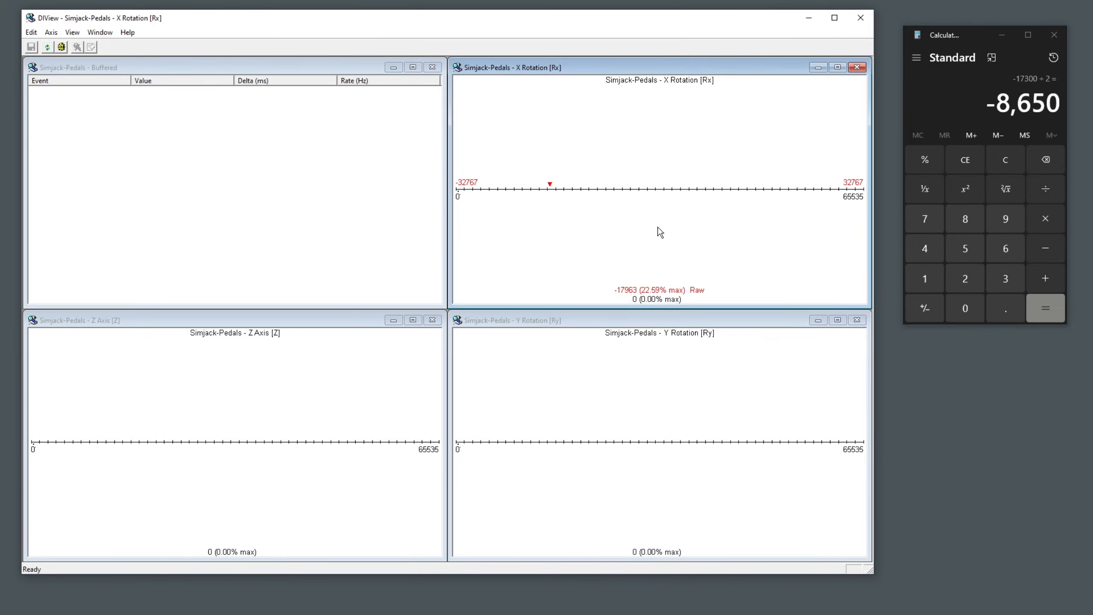
- Hide the raw data for the X Rotation axis
right_click(618, 215)
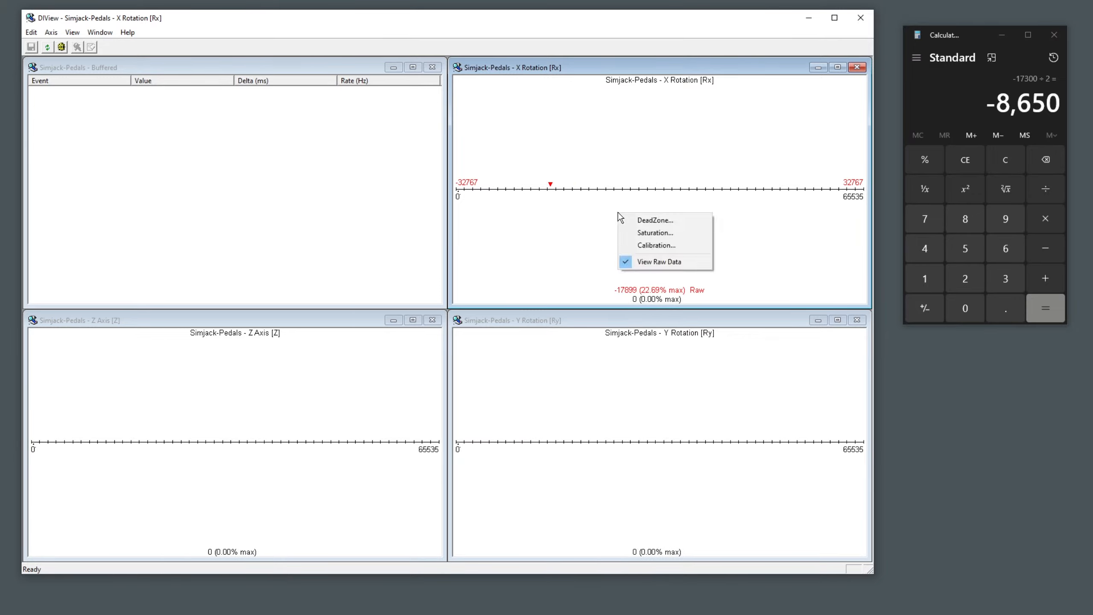
left_click(647, 262)
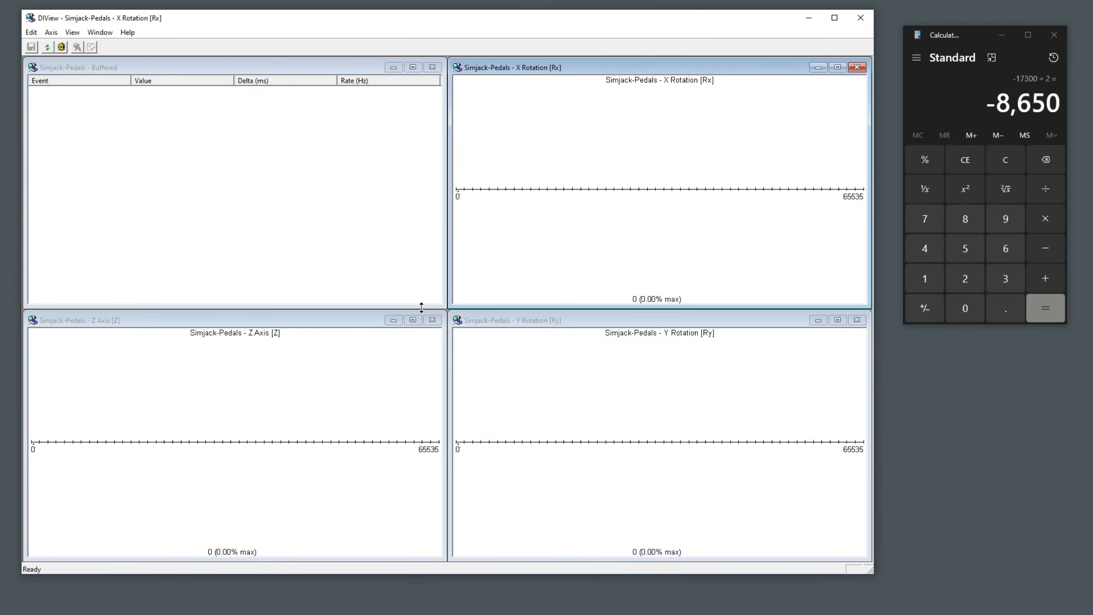
right_click(619, 173)
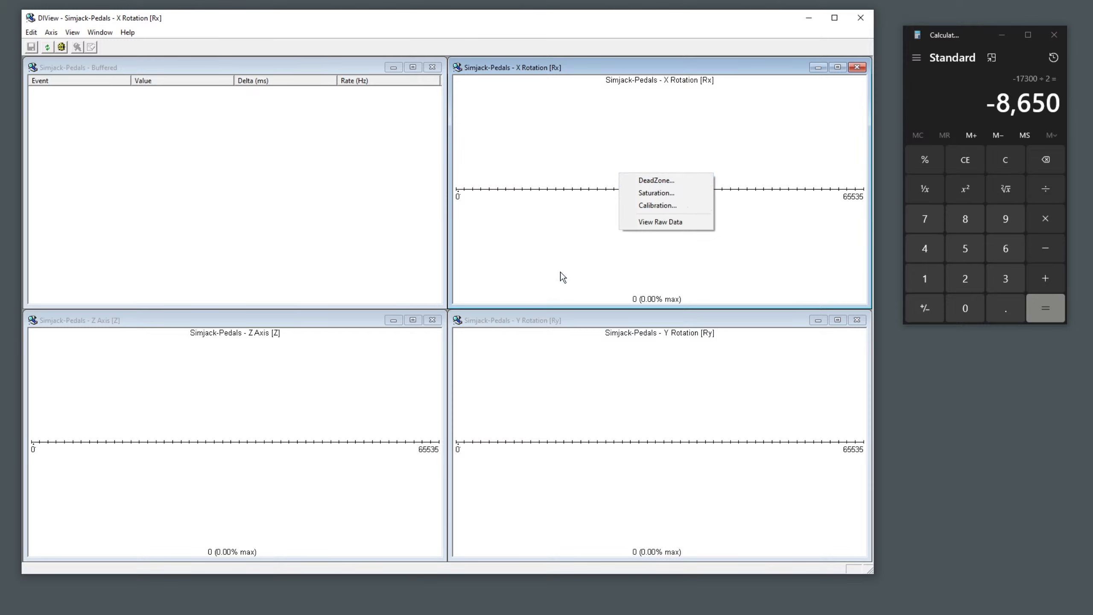
left_click(577, 229)
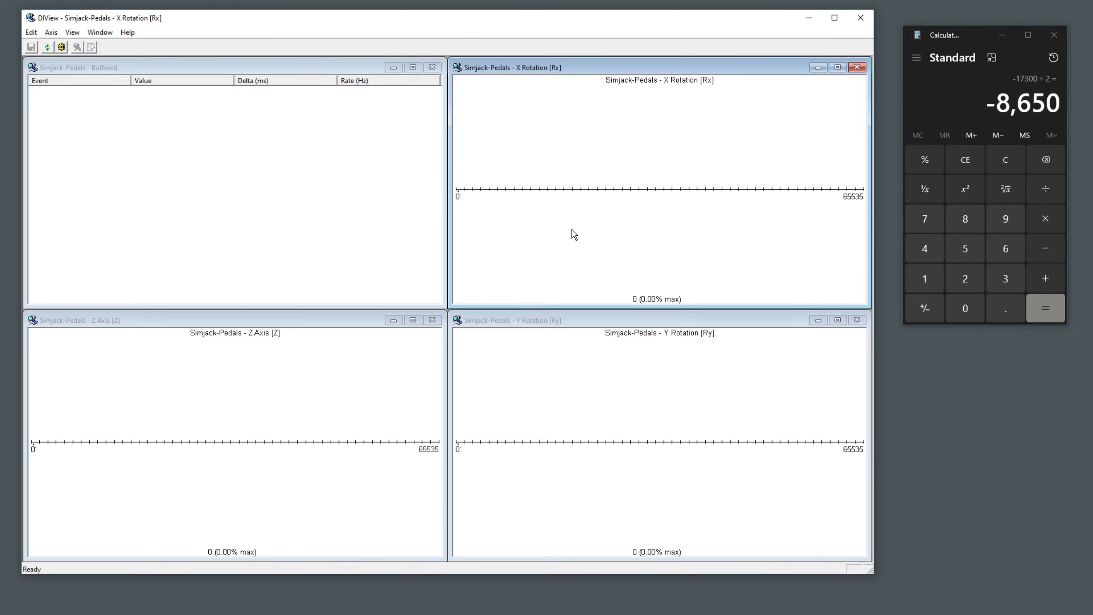